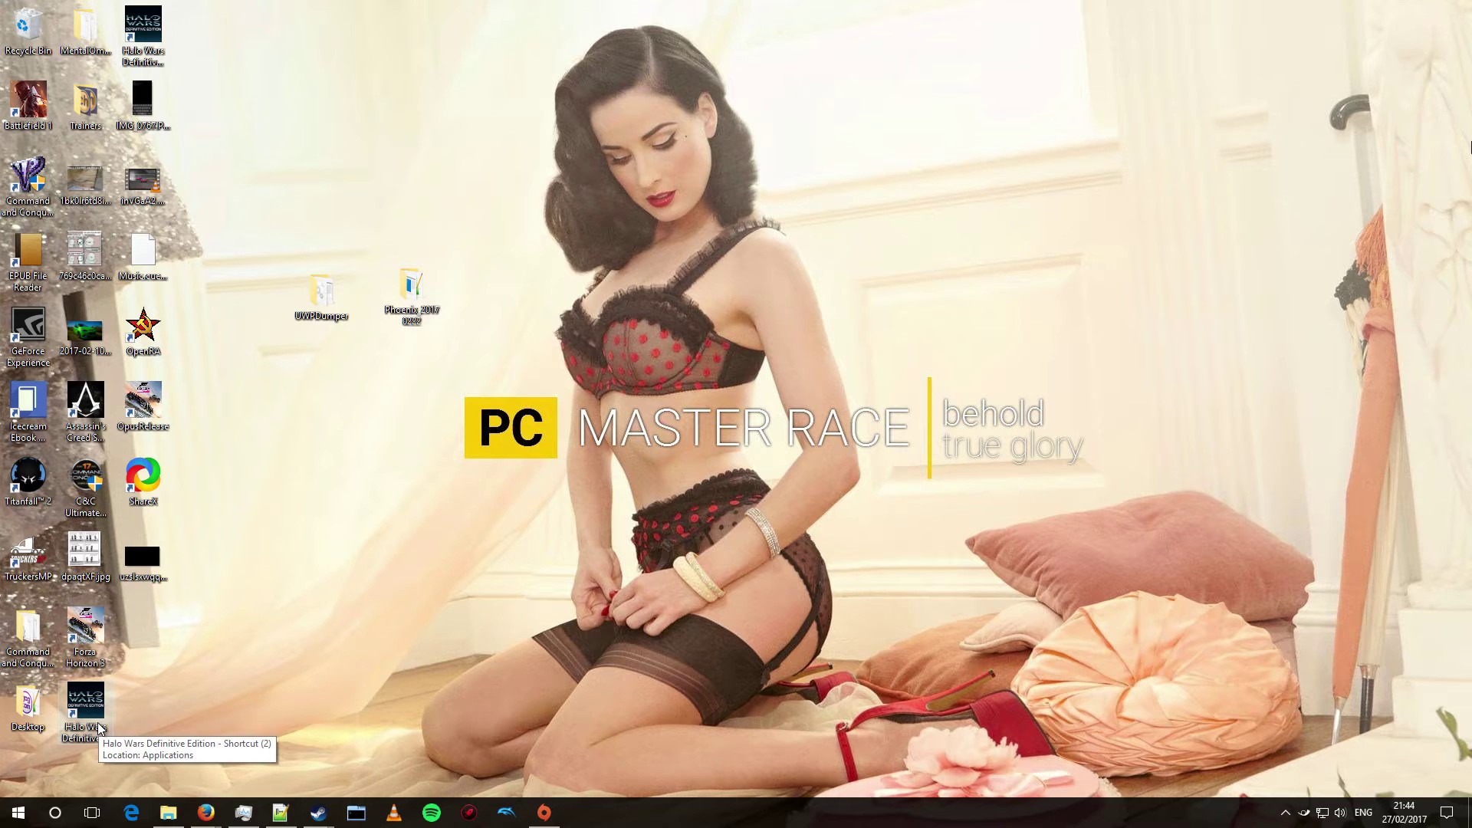
- Launch Halo Wars: Definitive Edition from its desktop shortcut
double_click(98, 727)
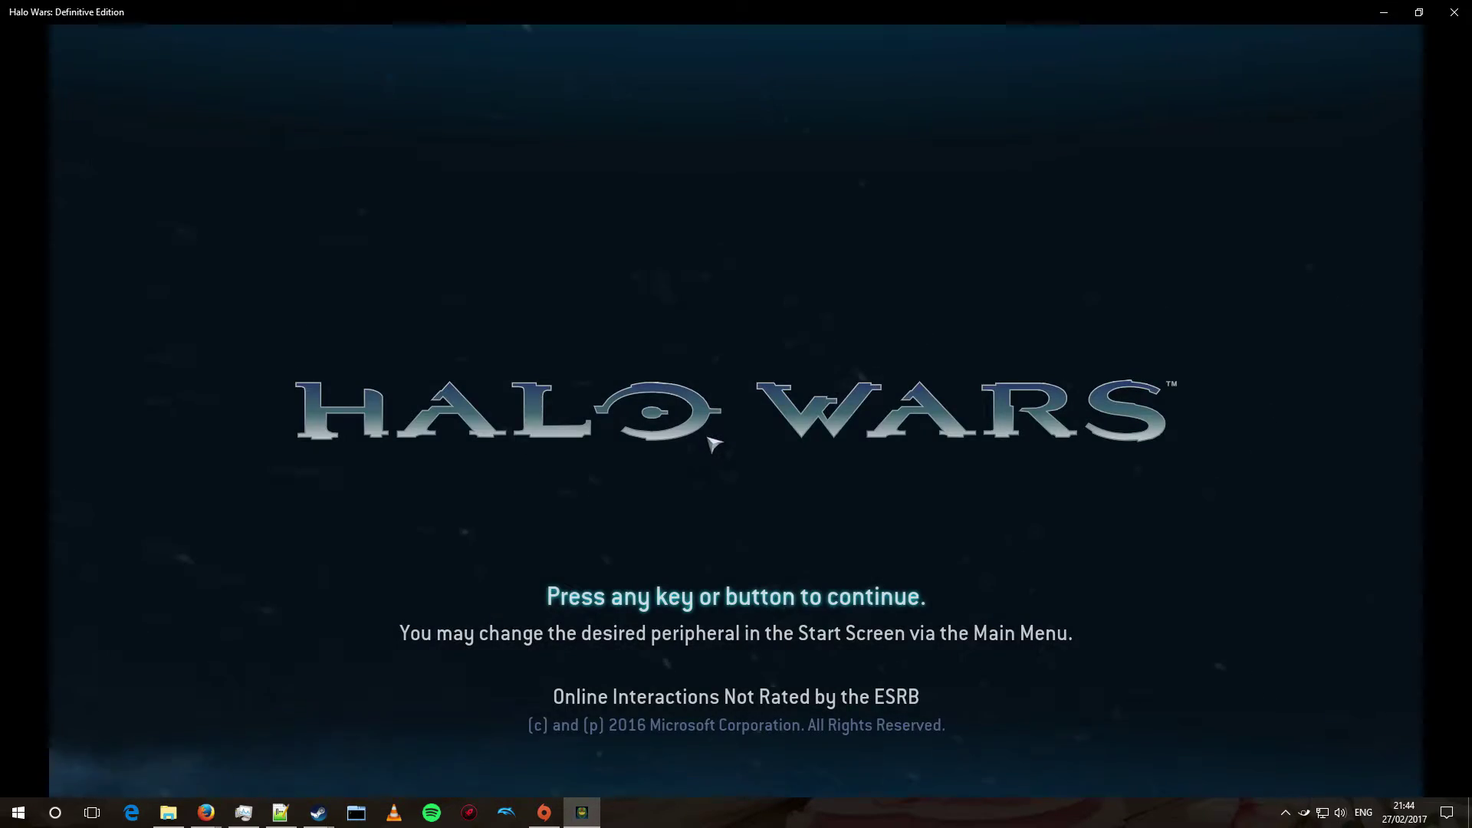
- Get past the Halo Wars title screen to the main menu, then switch out and show the desktop
click(708, 433)
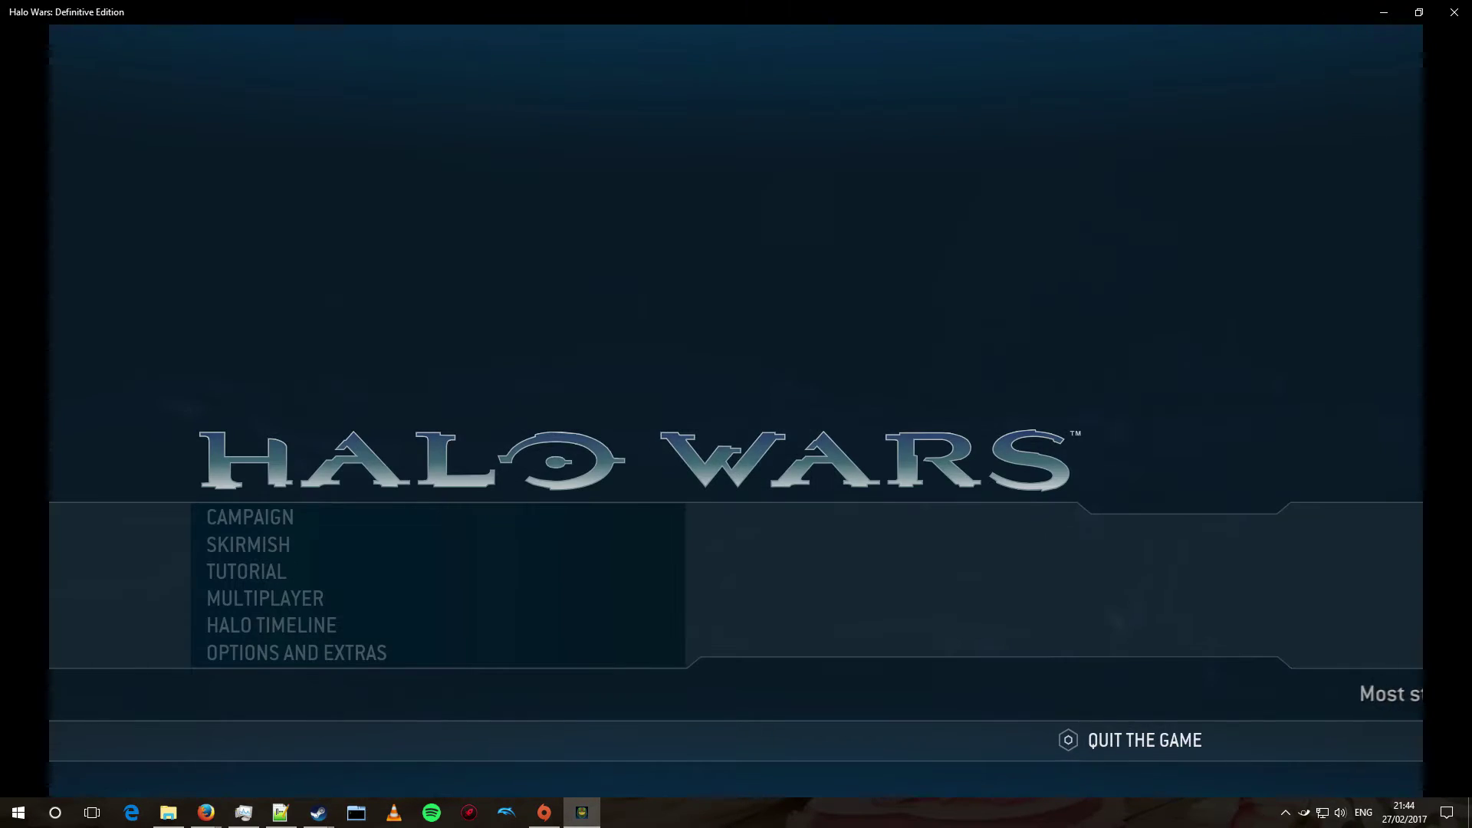
key(alt+Tab)
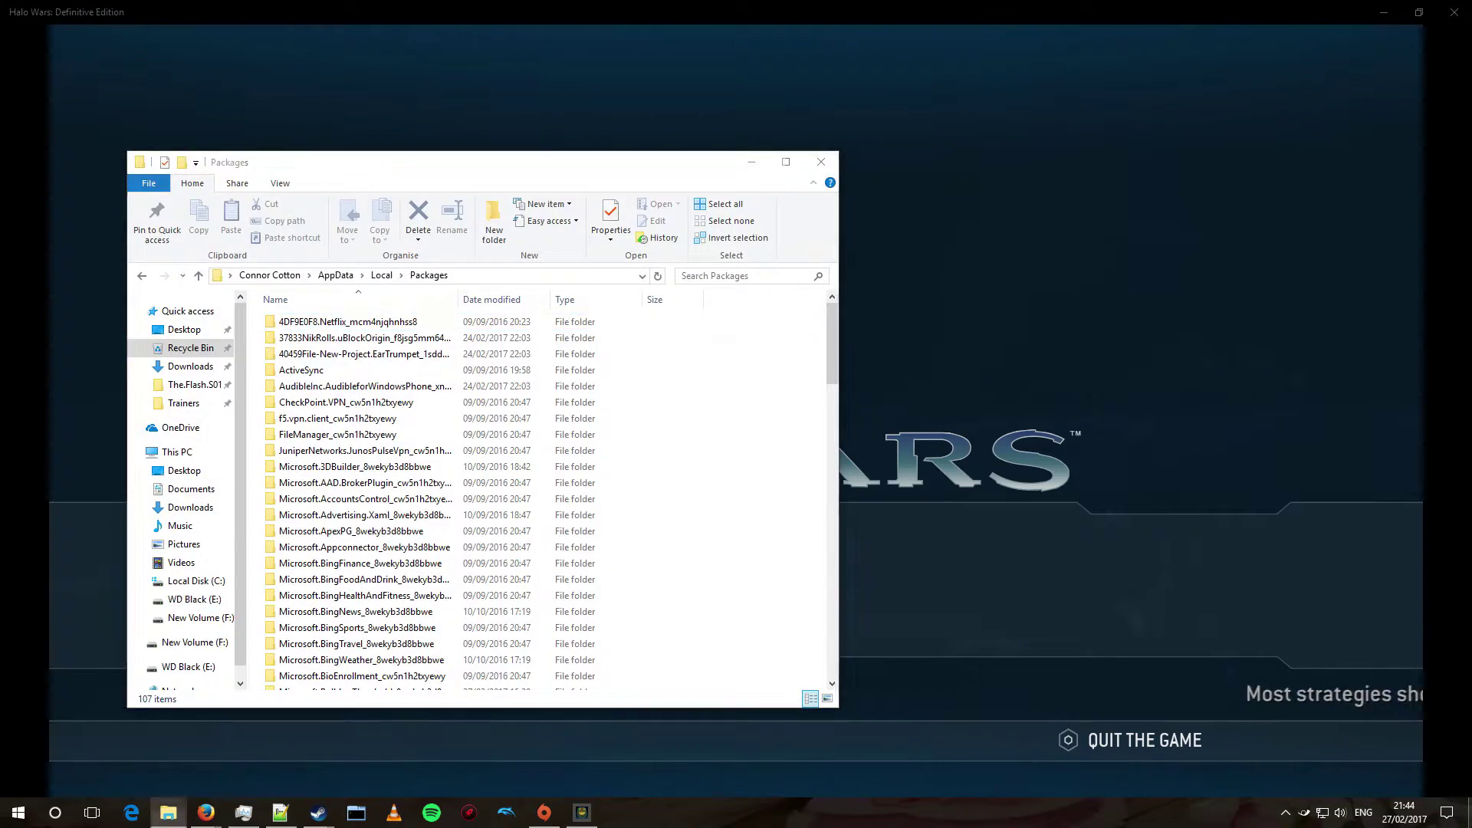
click(1469, 813)
- Run UWPInjector.exe from the UWPDumper folder and submit process ID 13464 for xgameFinal.exe
double_click(323, 299)
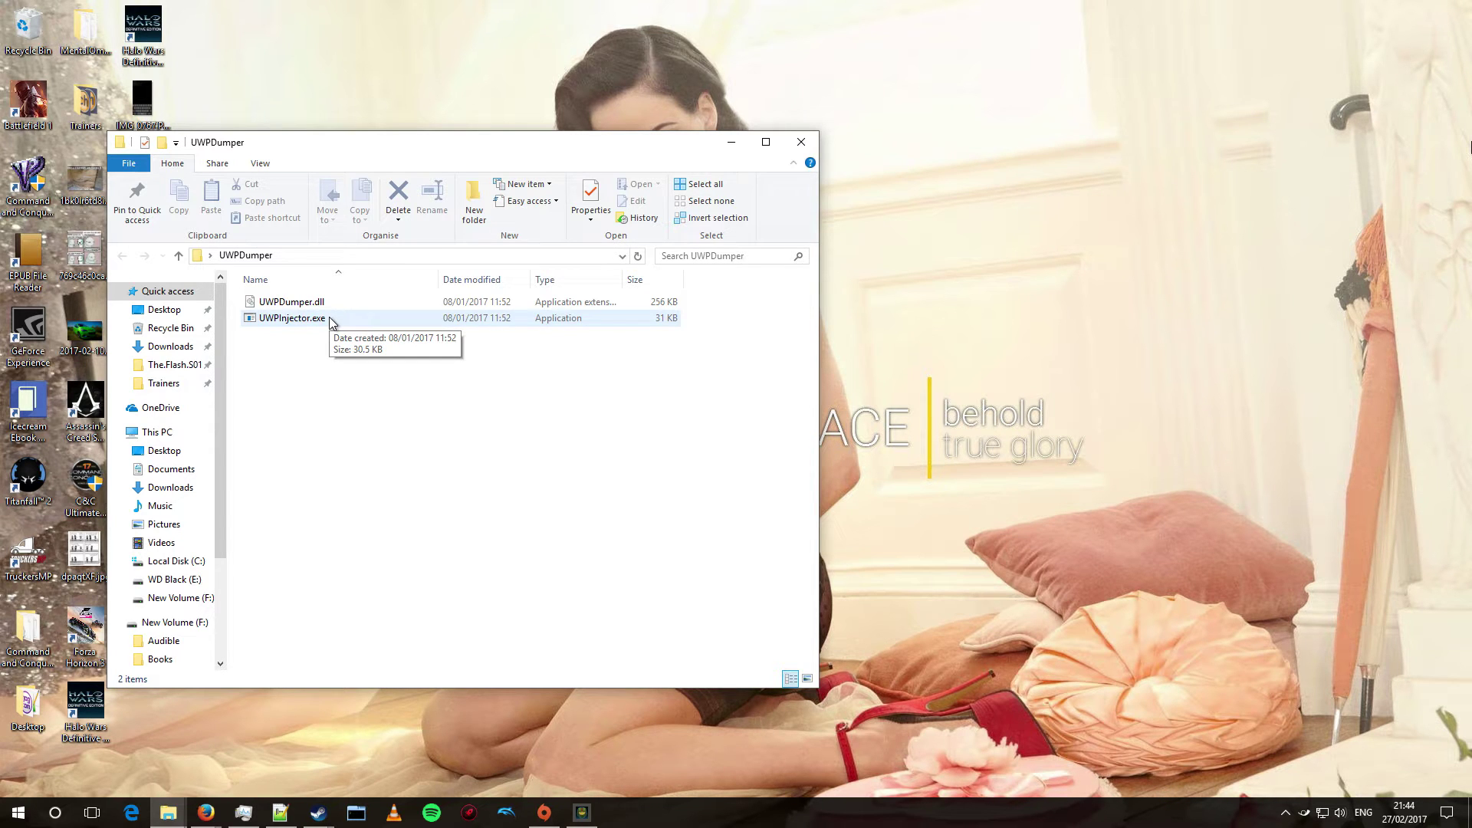
double_click(331, 318)
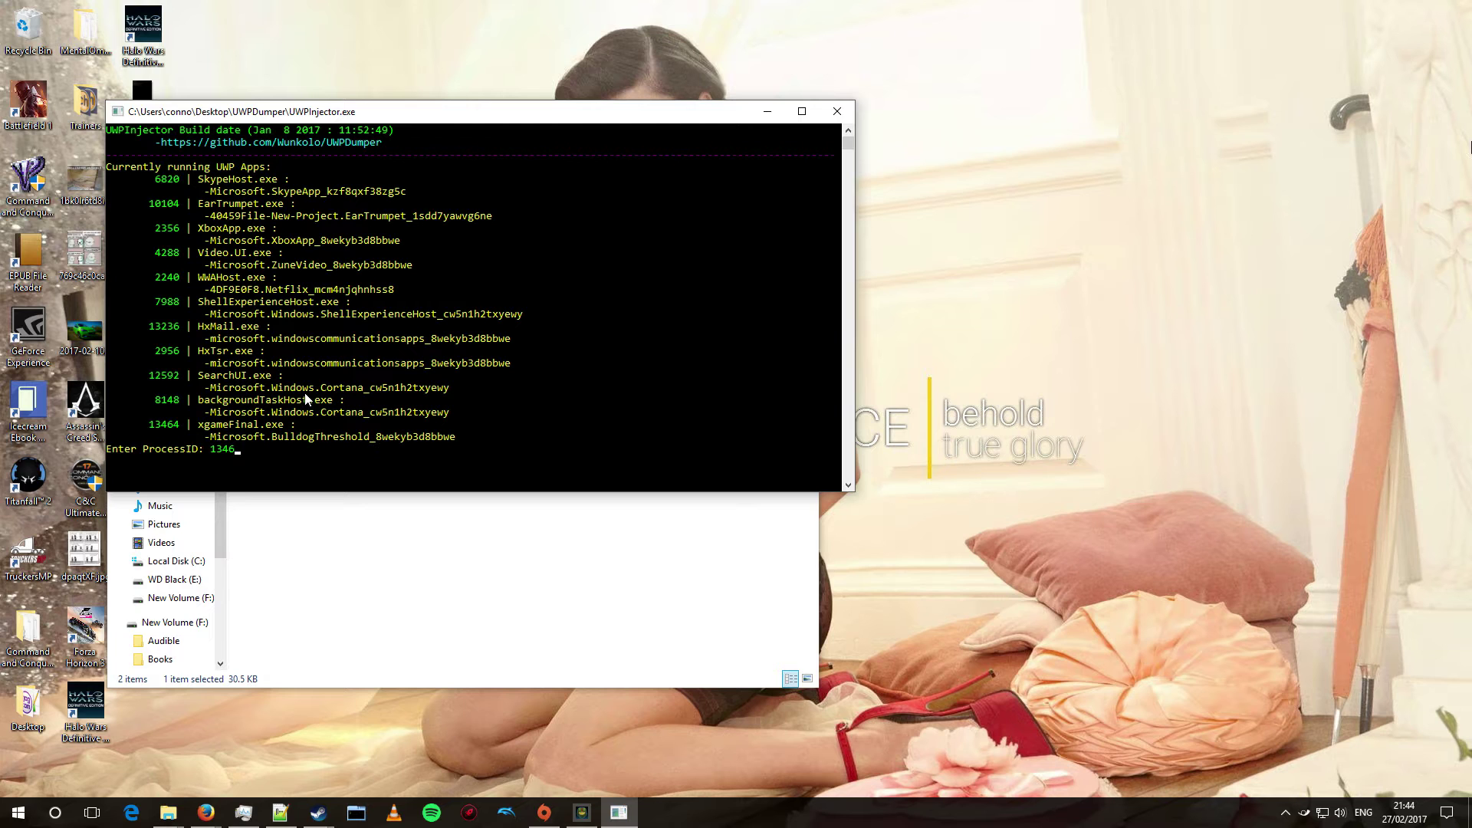
key(Return)
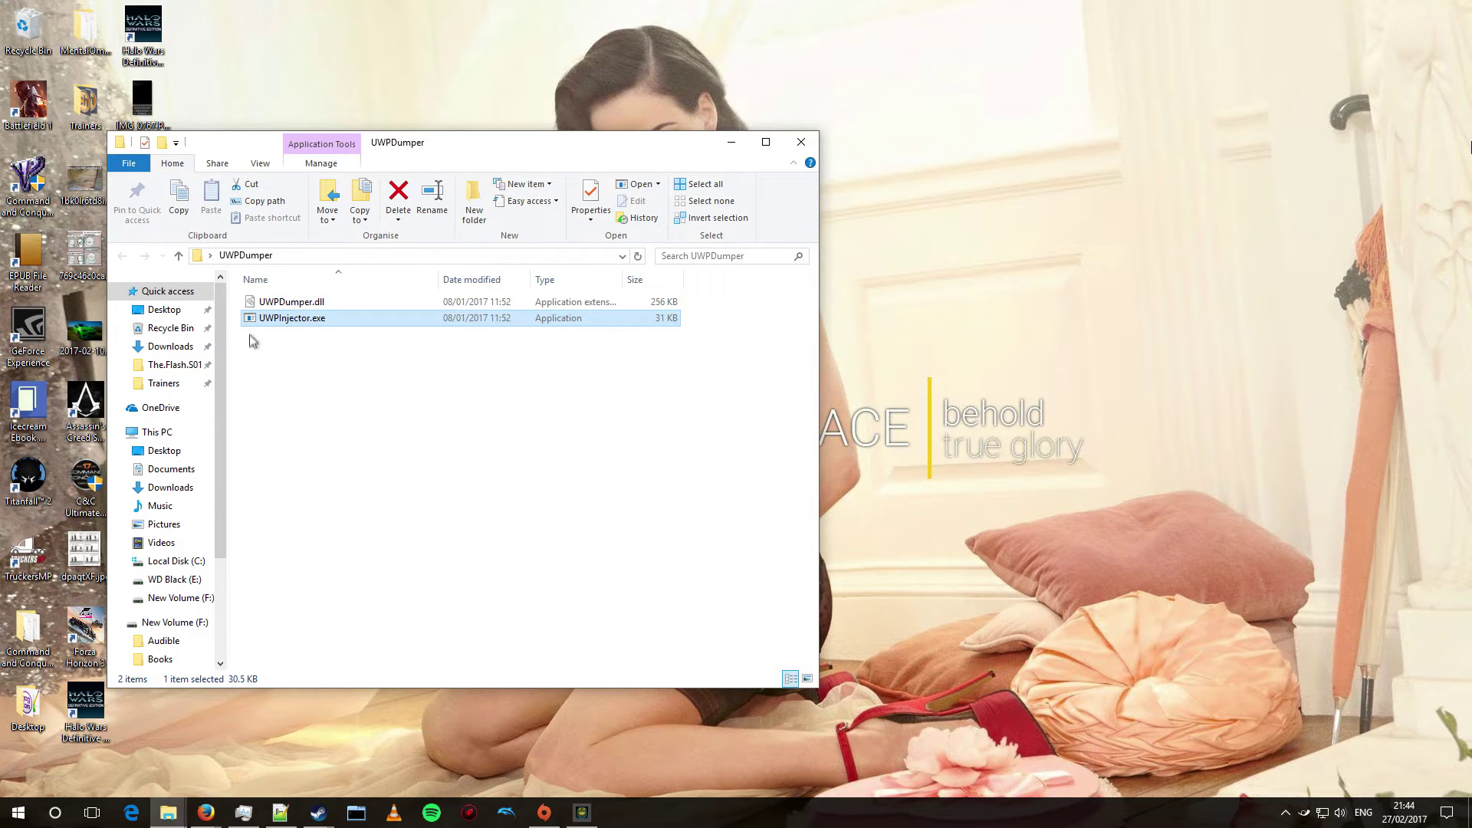
- Switch to the Packages Explorer window and navigate via the address bar to Local Disk (C:)
click(163, 819)
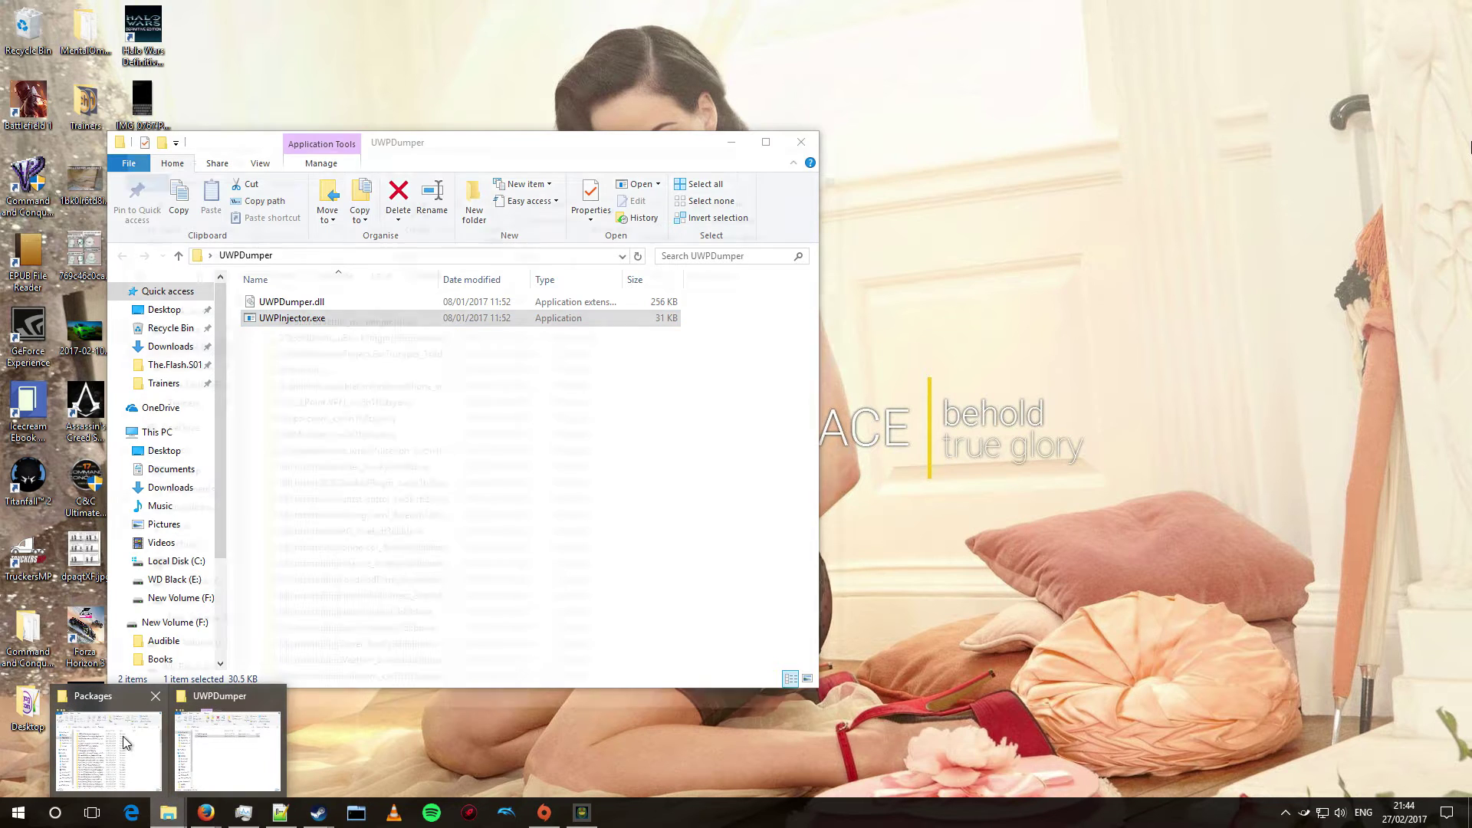
click(122, 738)
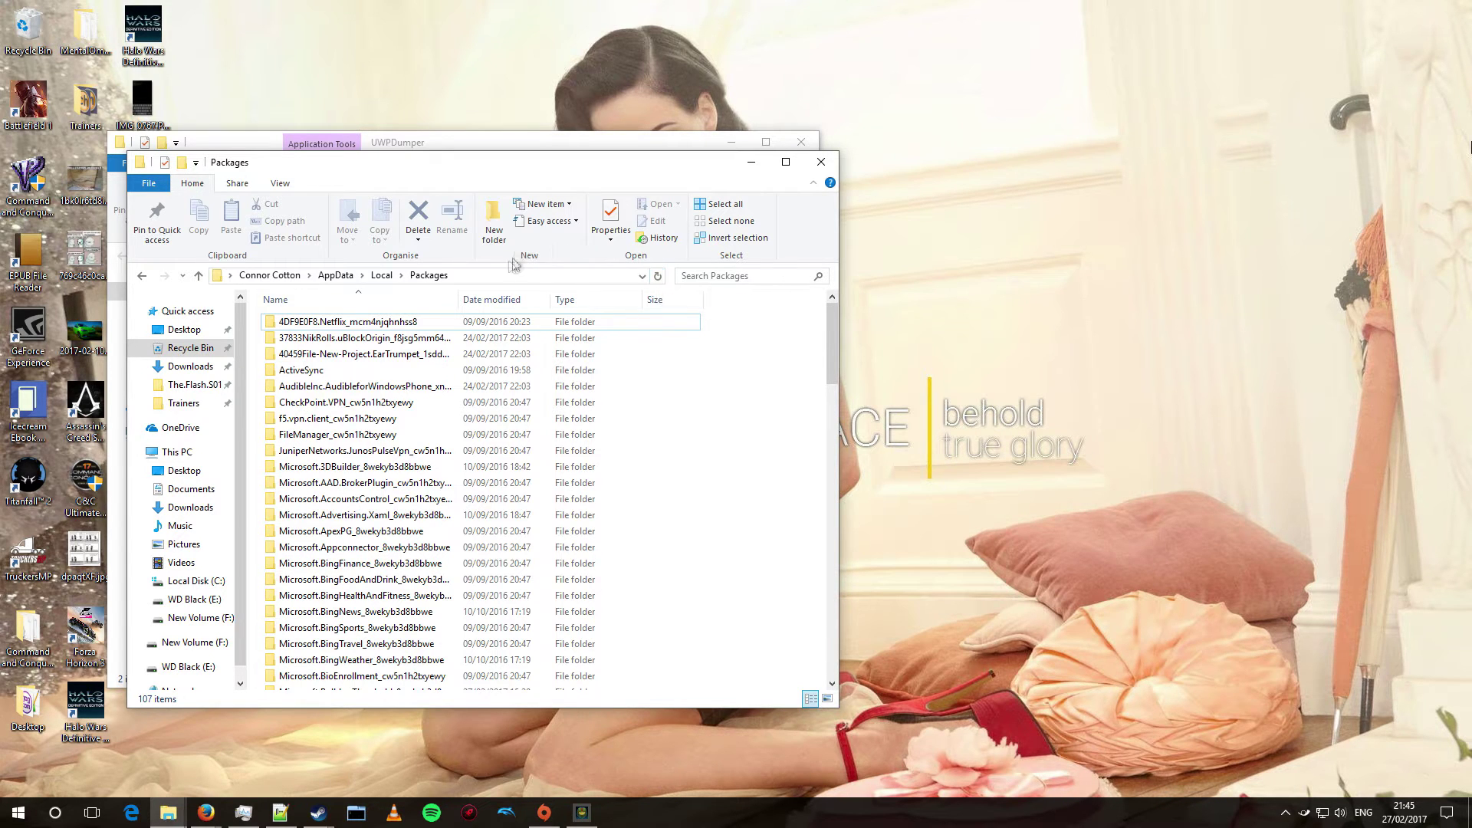
click(504, 282)
drag(229, 278, 402, 279)
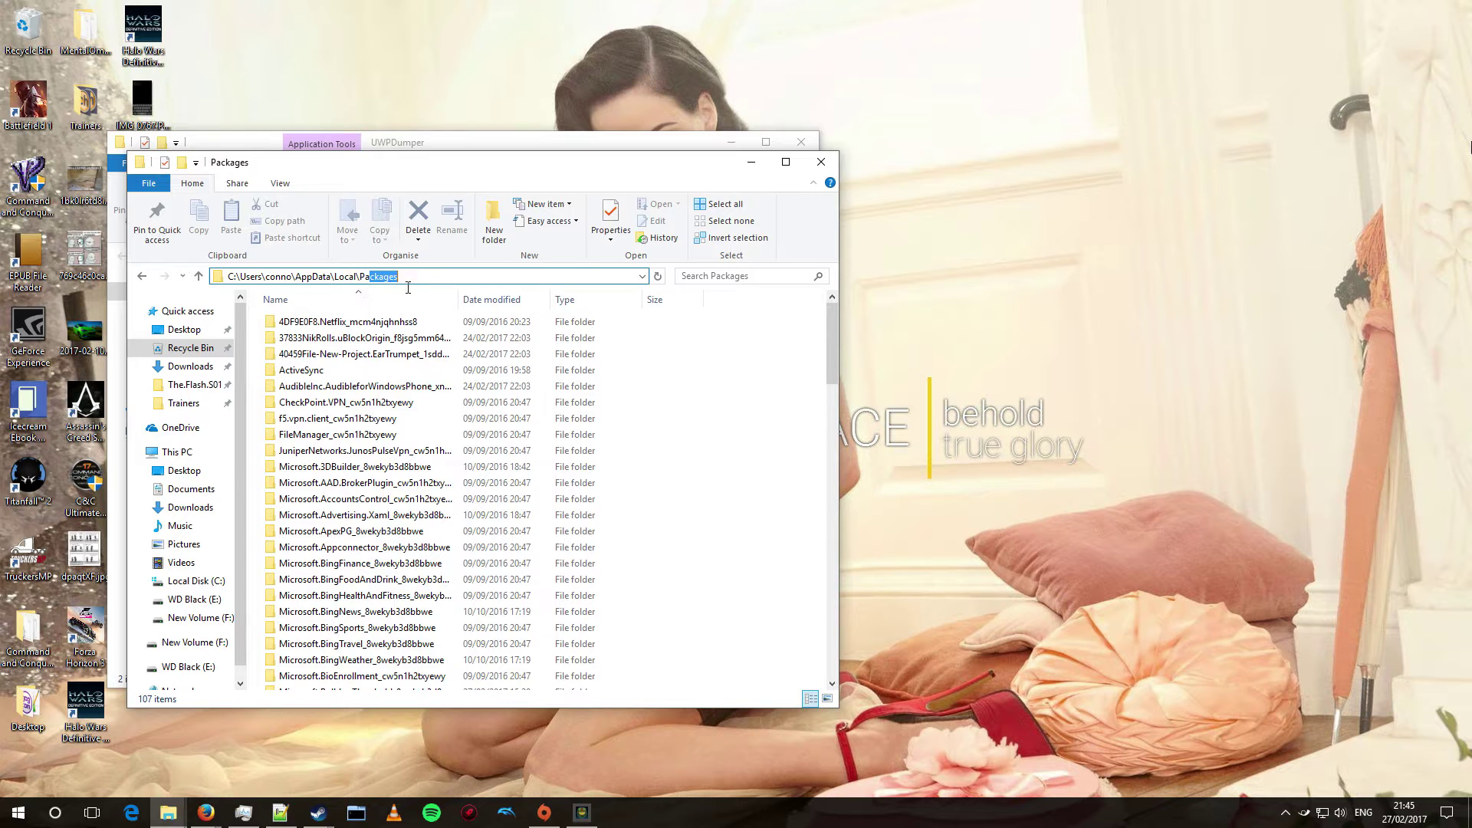
click(301, 370)
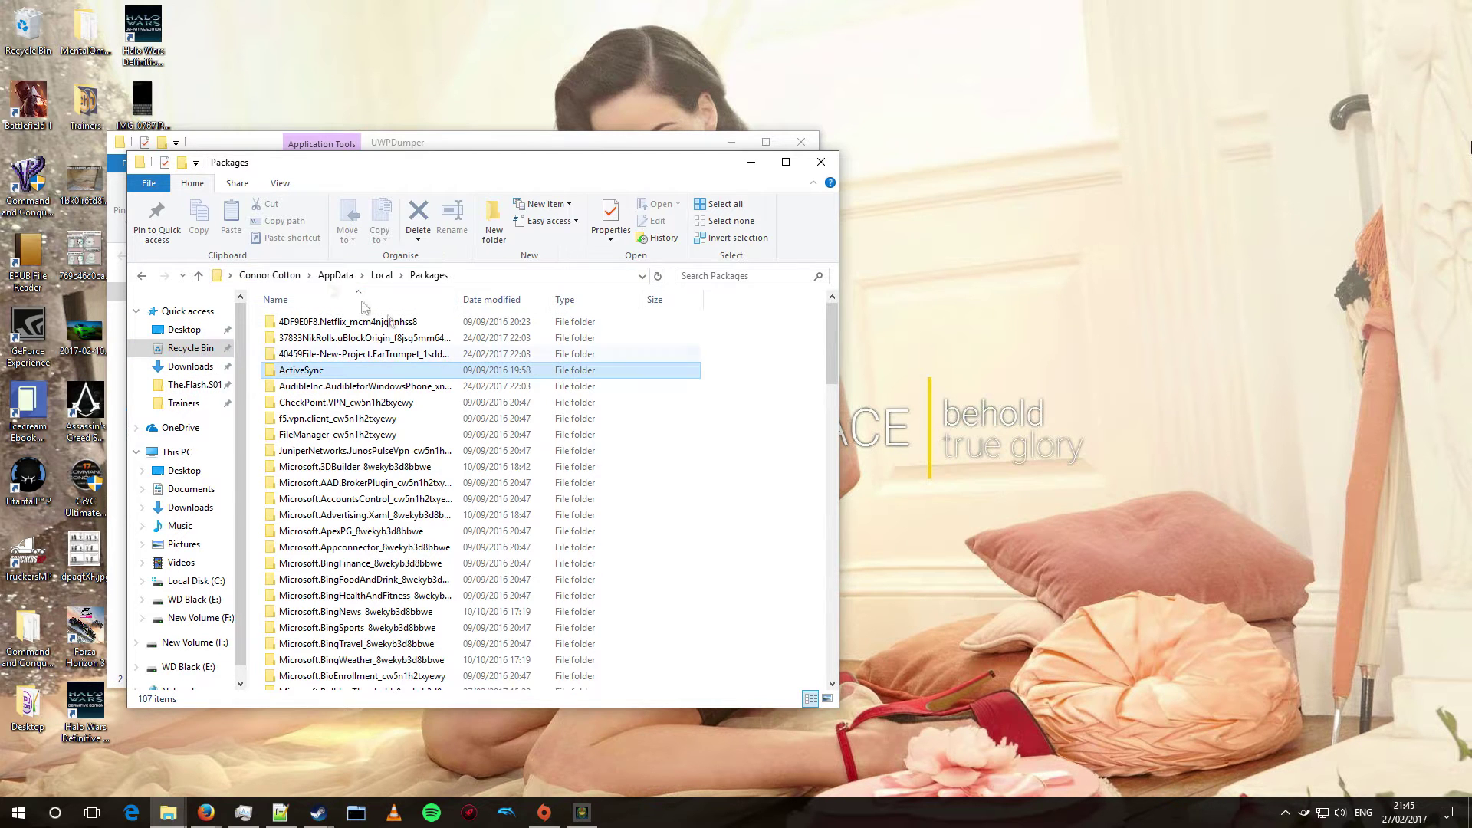
click(230, 275)
key(Right)
key(Left)
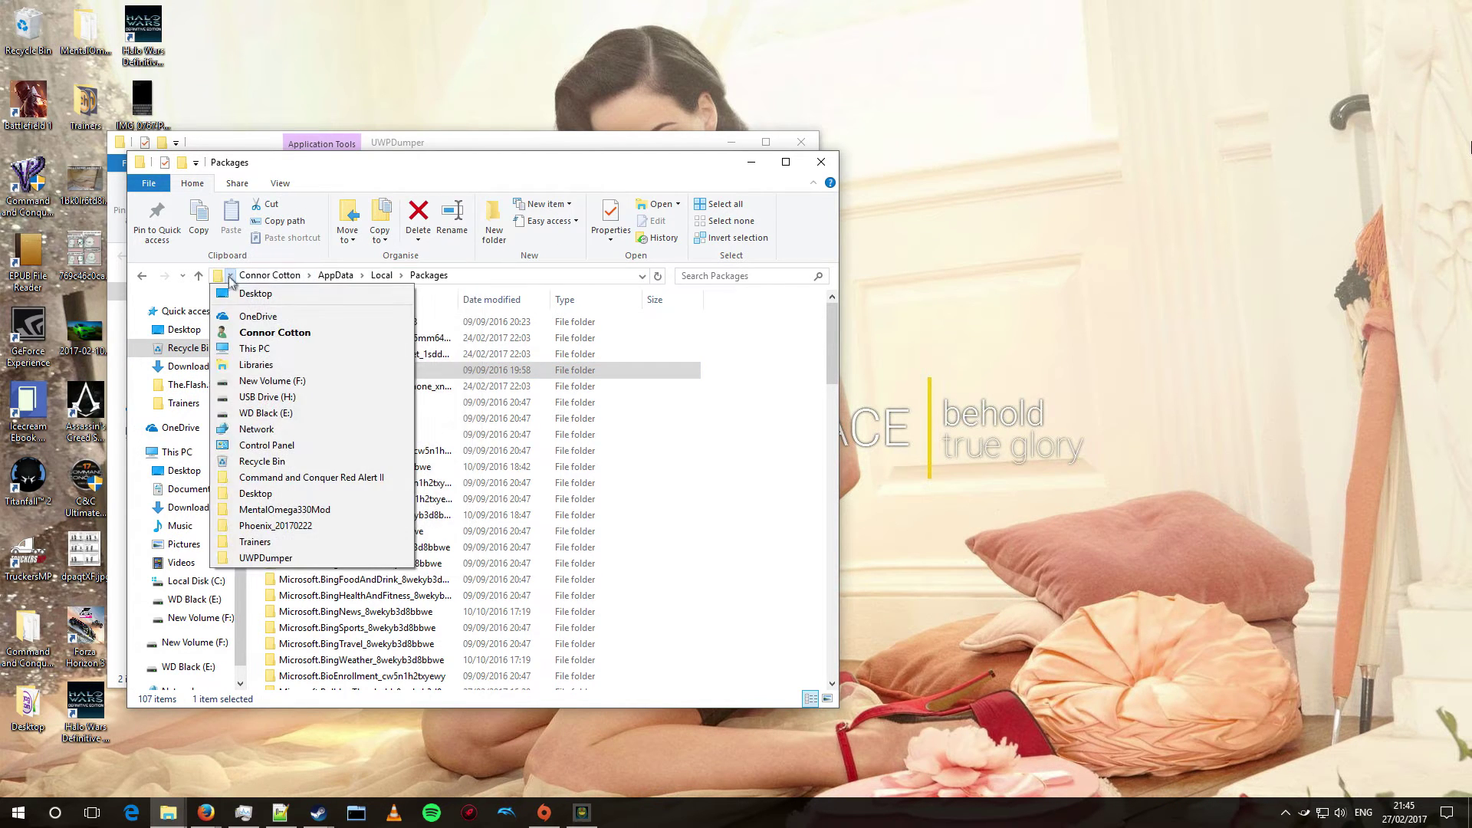
click(231, 322)
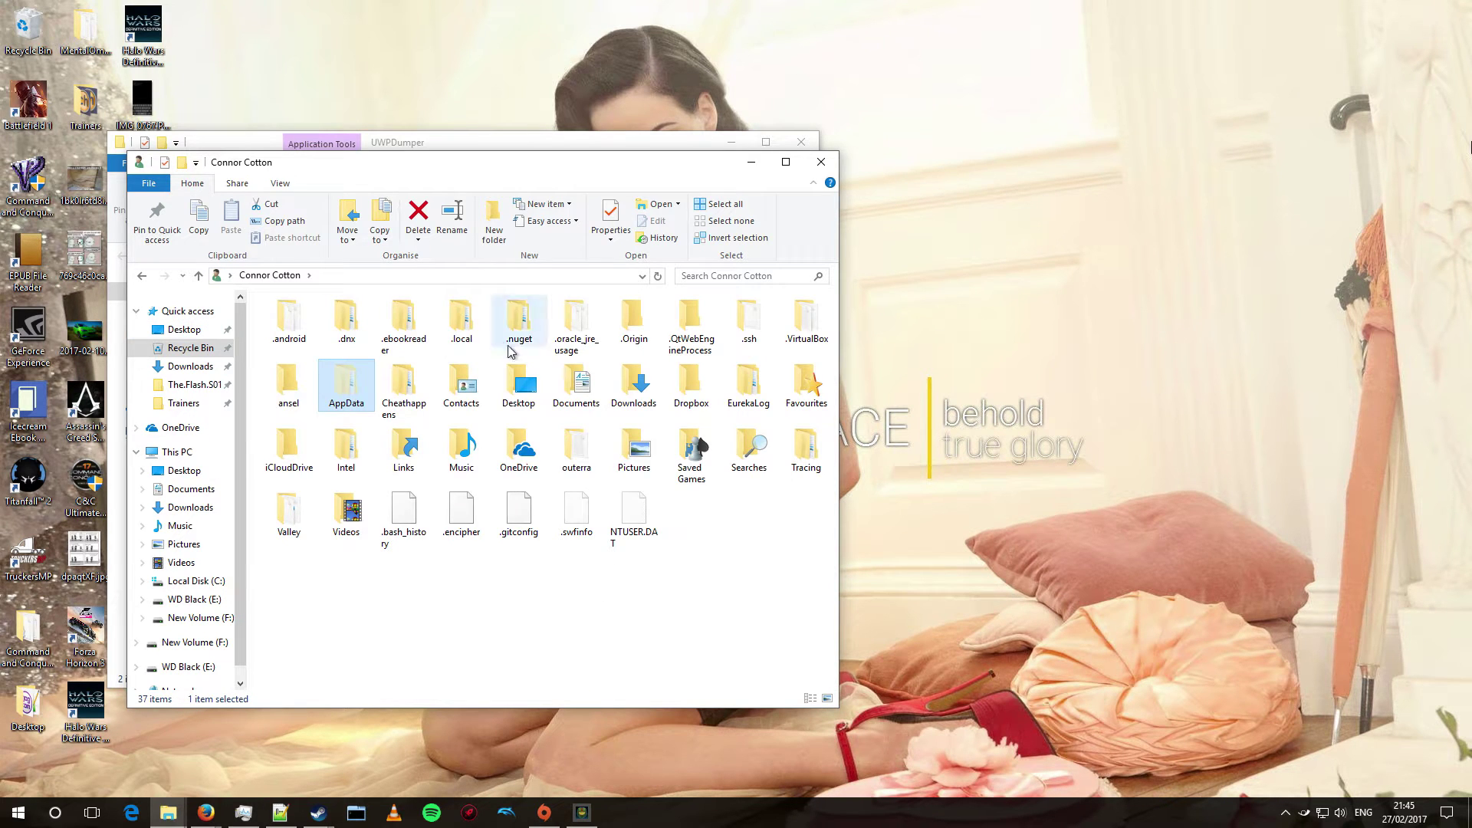
click(189, 583)
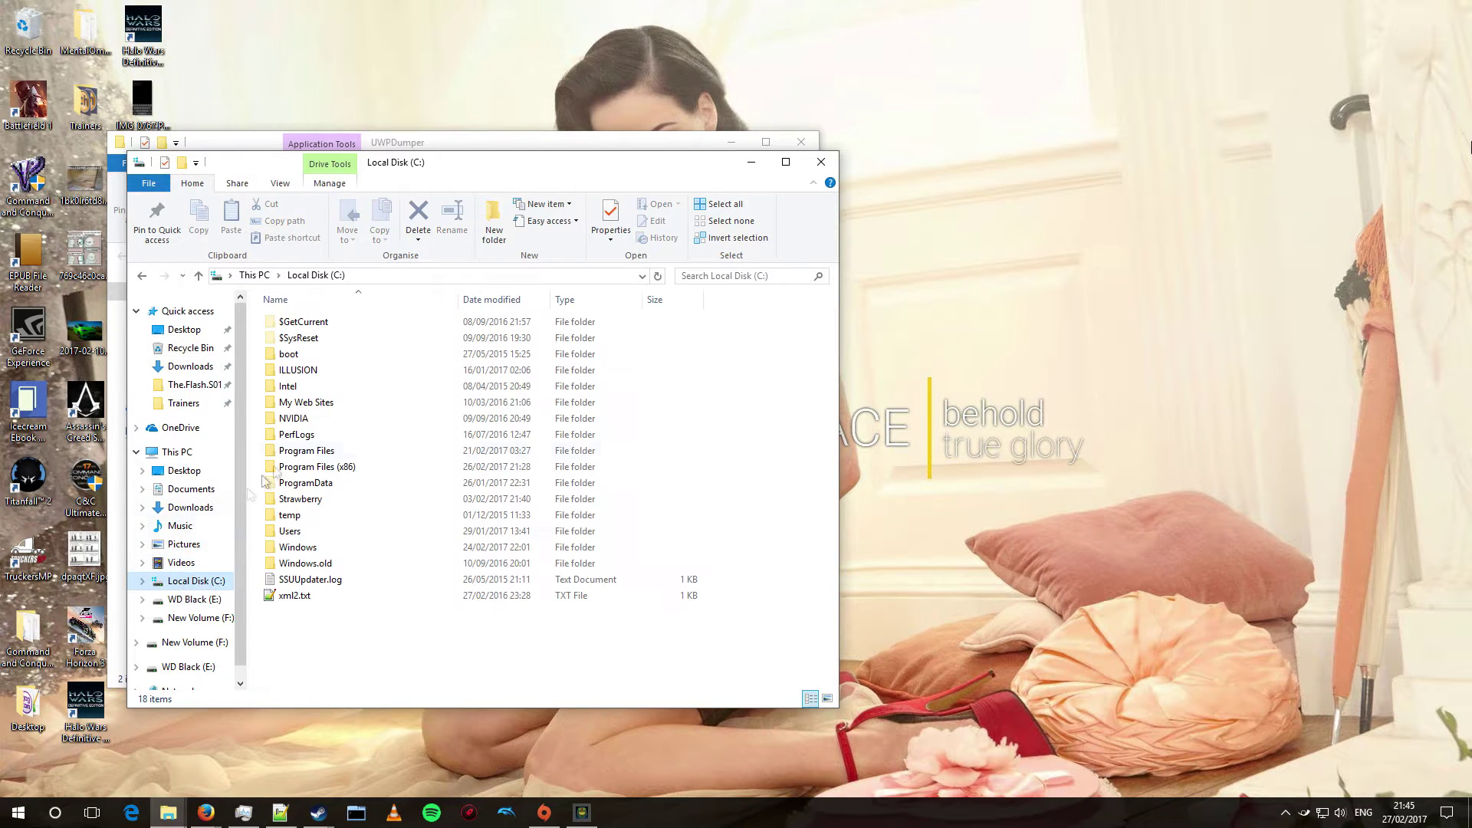
- Open Users, the user's profile, AppData, Local and then Packages
double_click(330, 529)
double_click(319, 322)
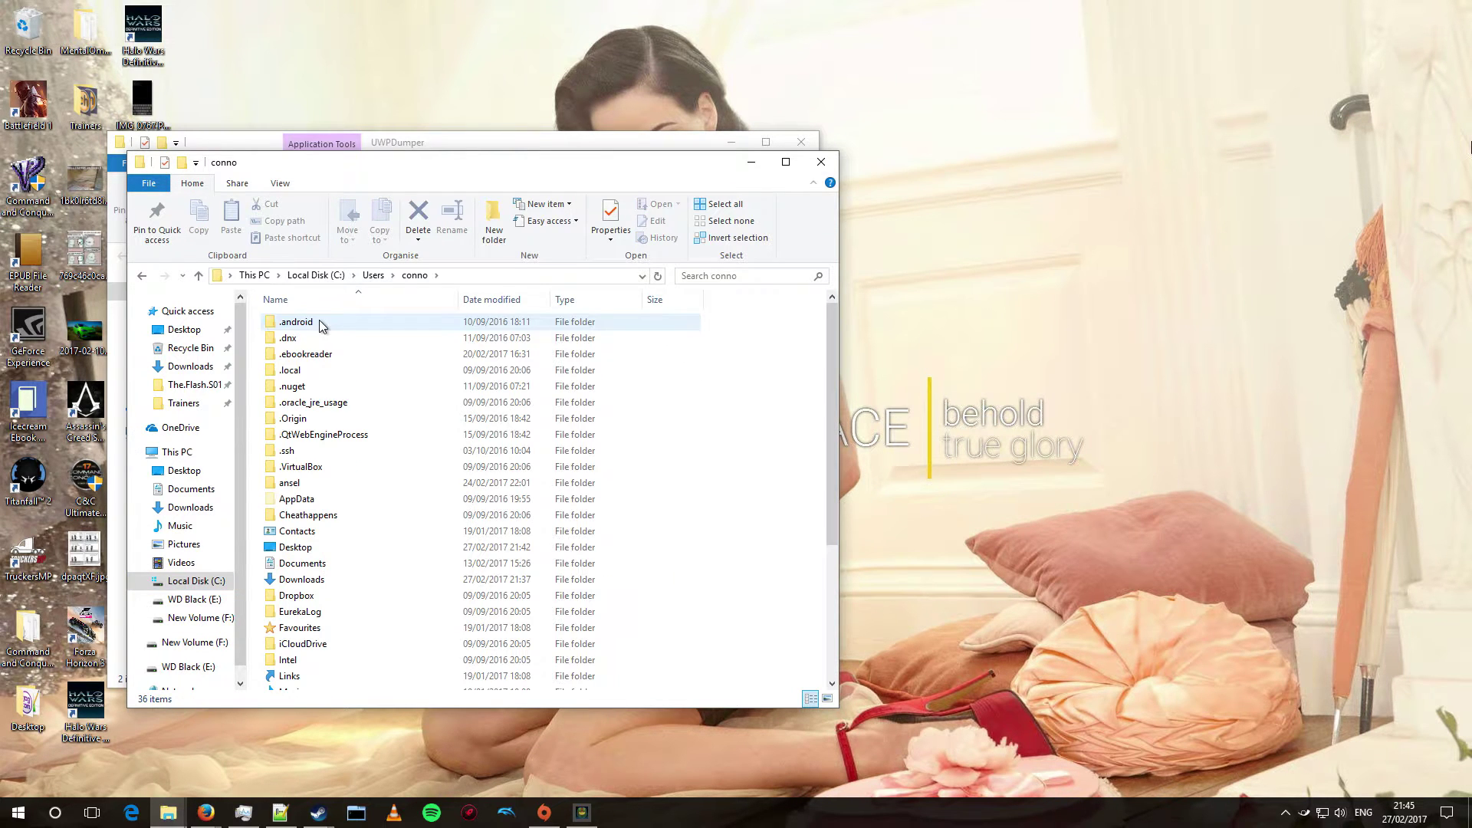
double_click(302, 503)
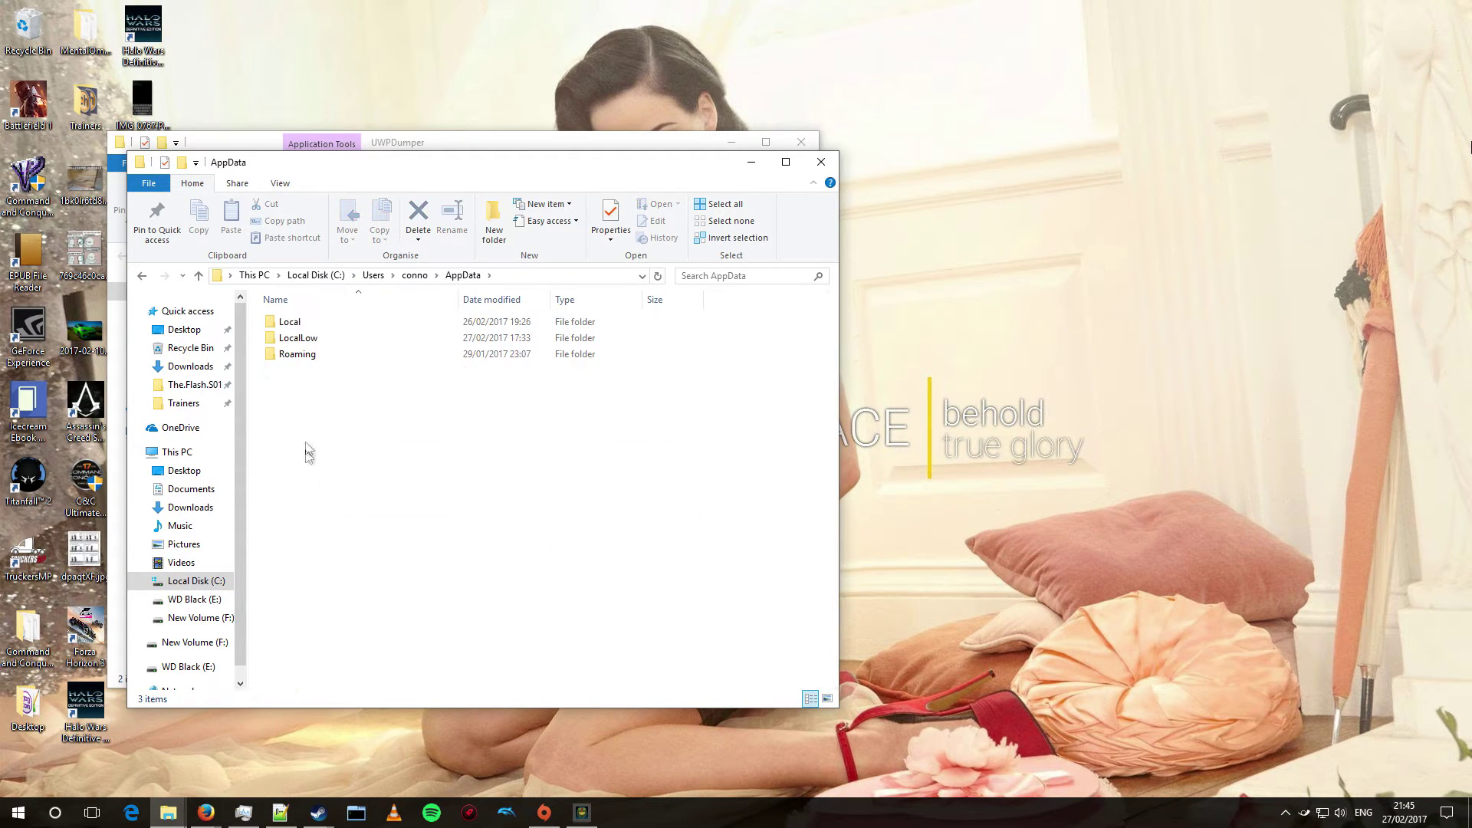
double_click(312, 328)
scroll(338, 573, down, 20)
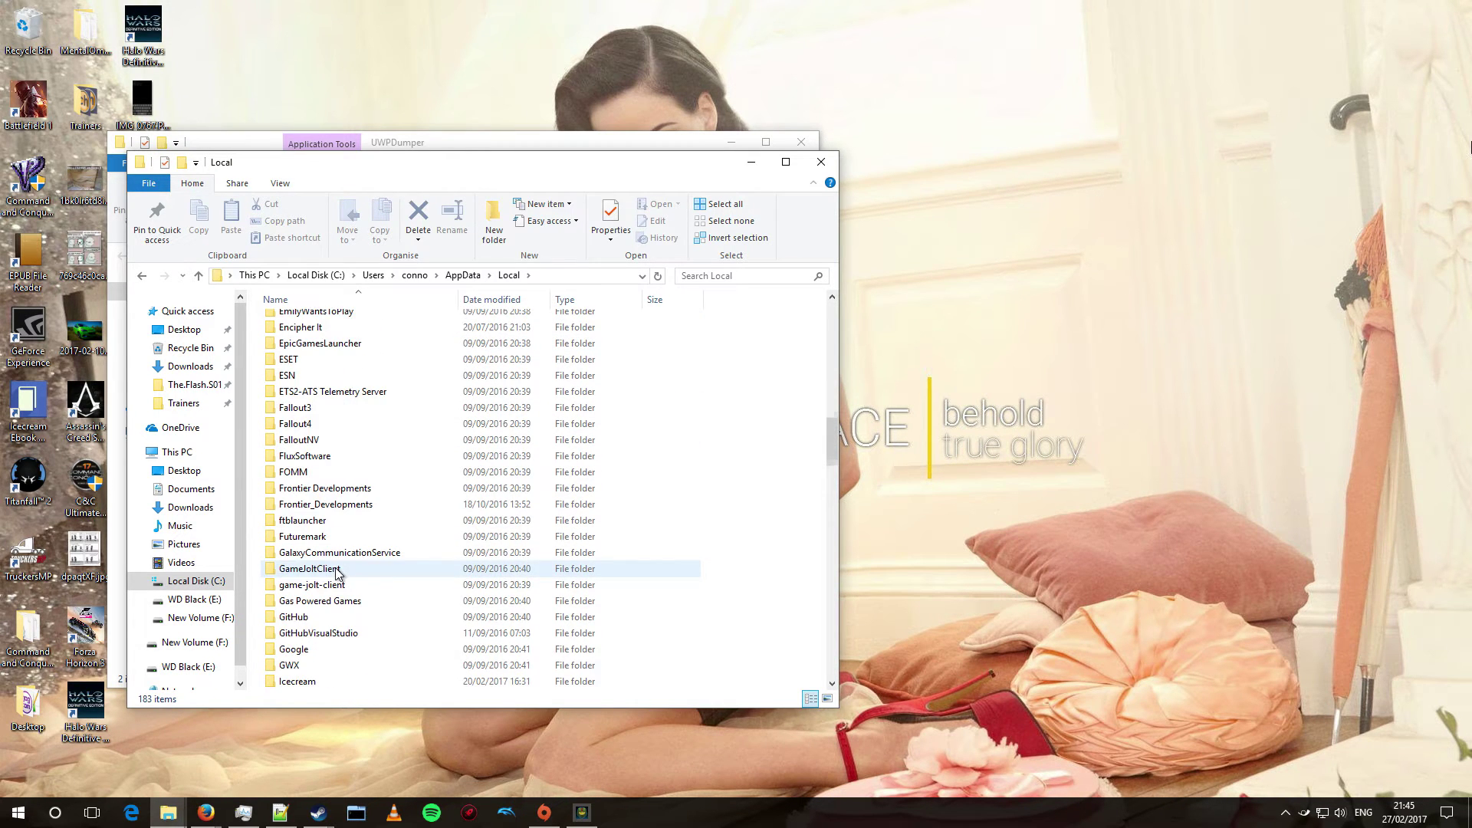
scroll(335, 569, down, 12)
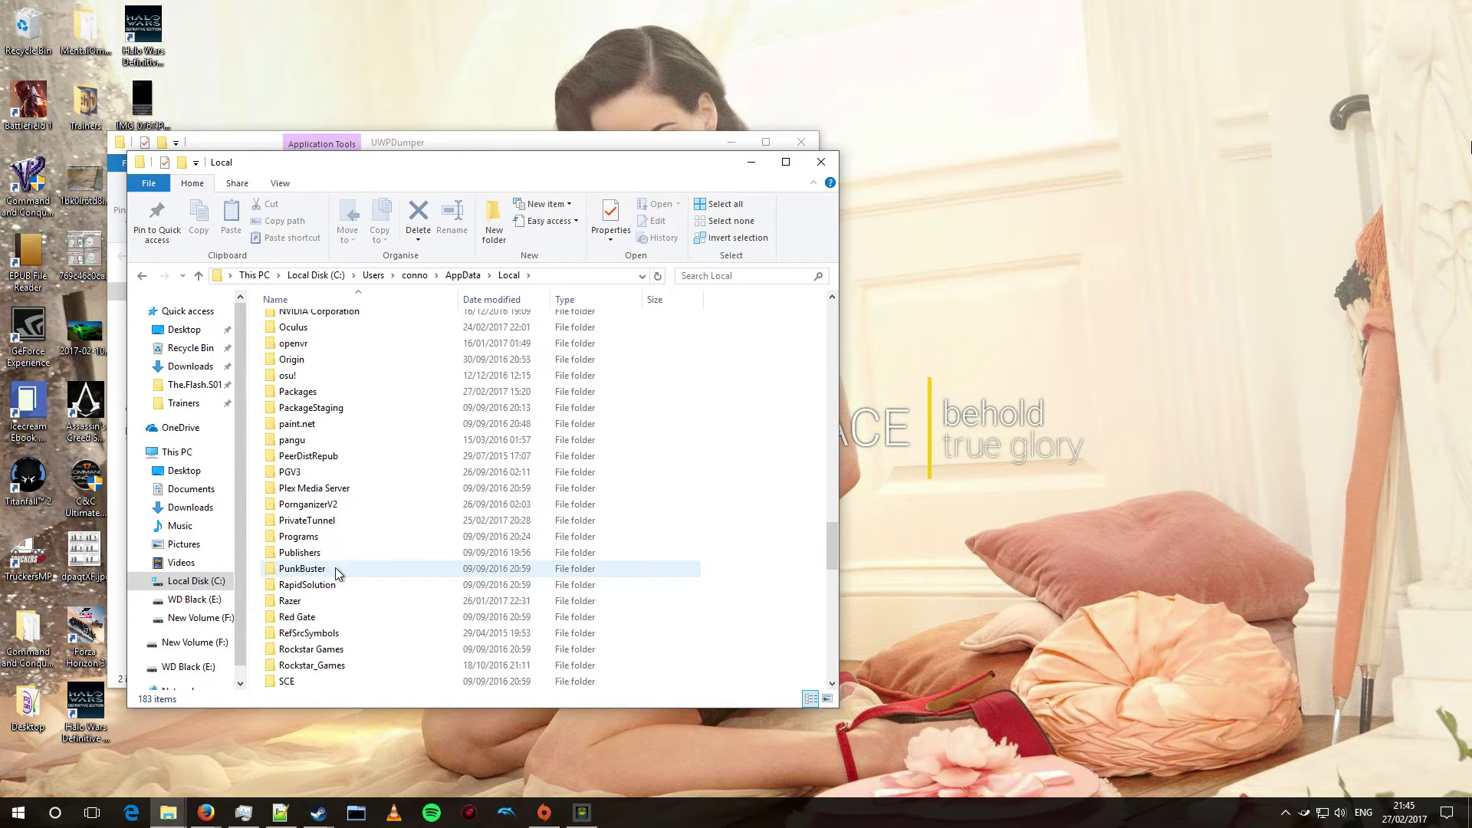
double_click(330, 430)
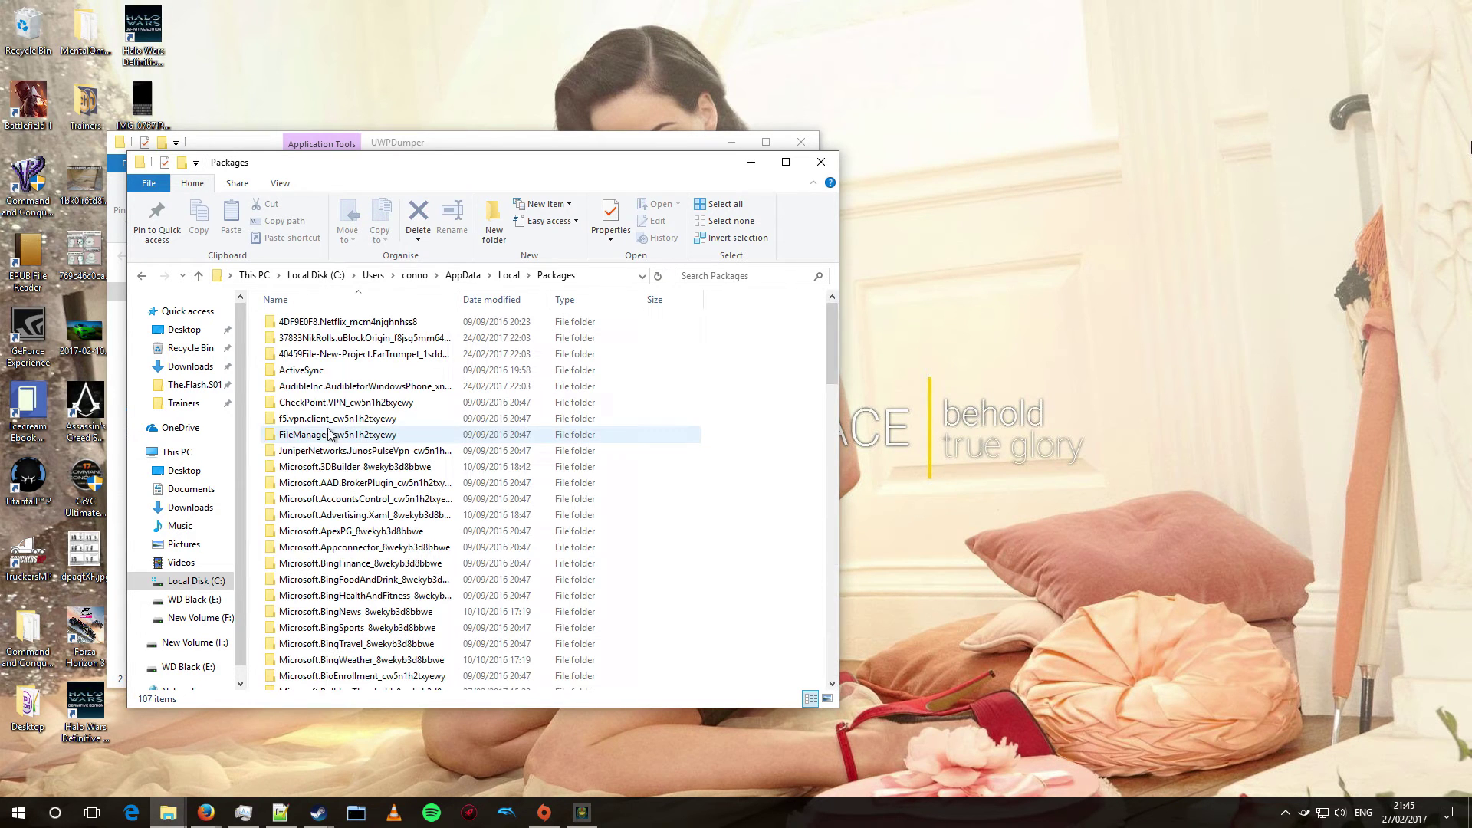
scroll(360, 491, down, 2)
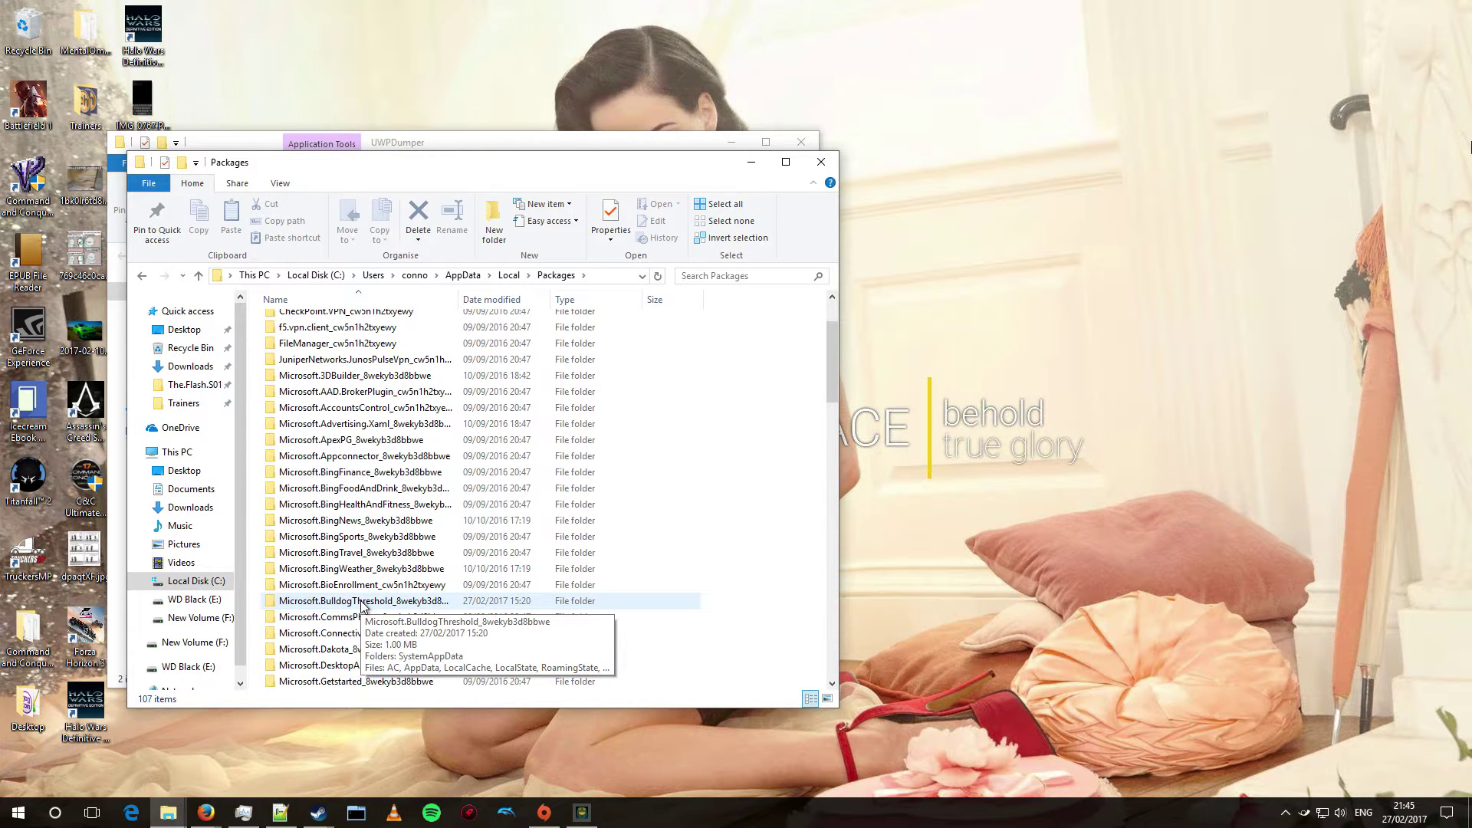
- Browse the DUMP files in Microsoft.BulldogThreshold_8wekyb3d8bbwe\TempState, then open TempState's Log.txt
double_click(361, 600)
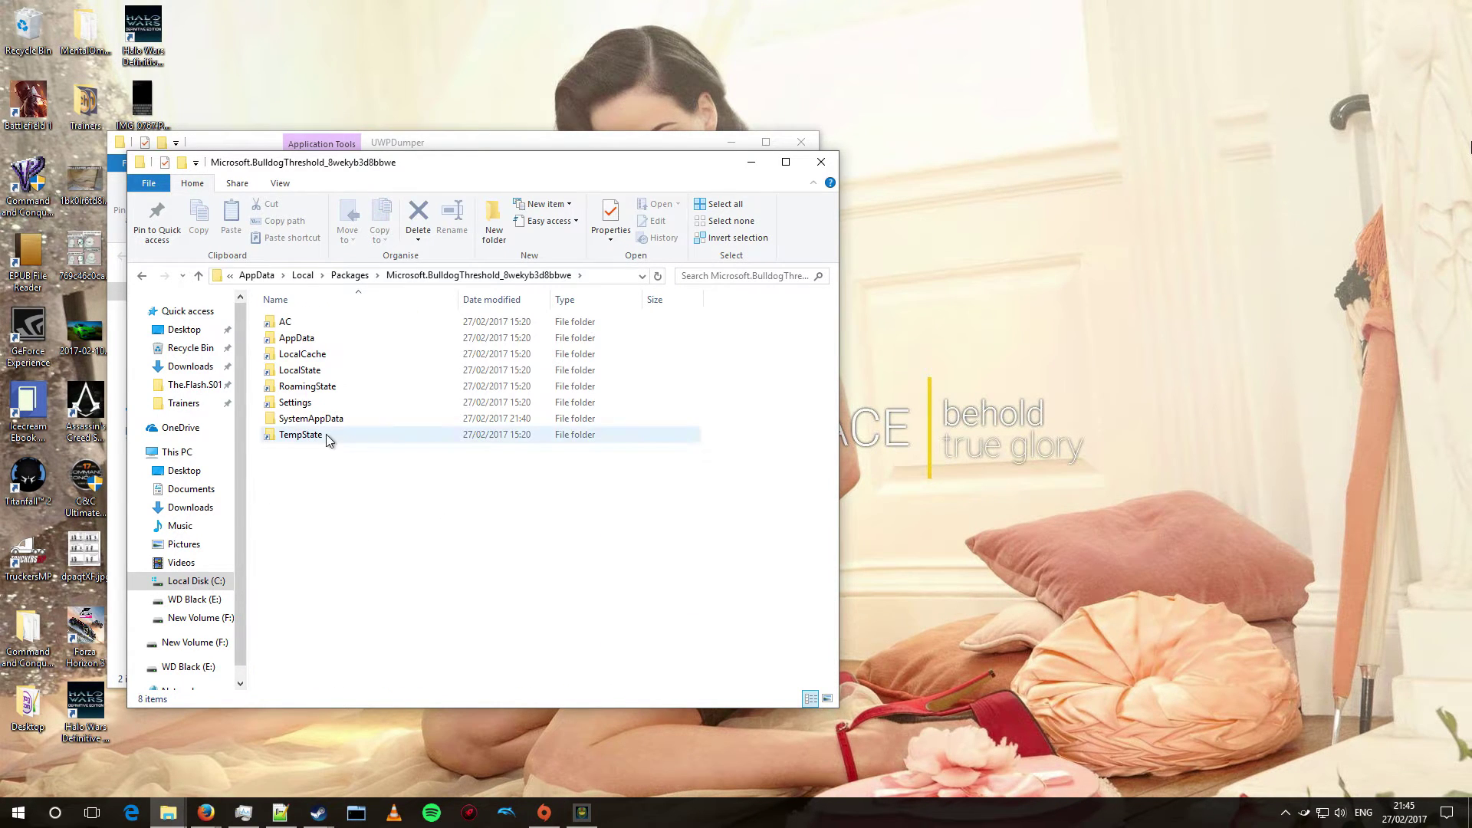
double_click(325, 434)
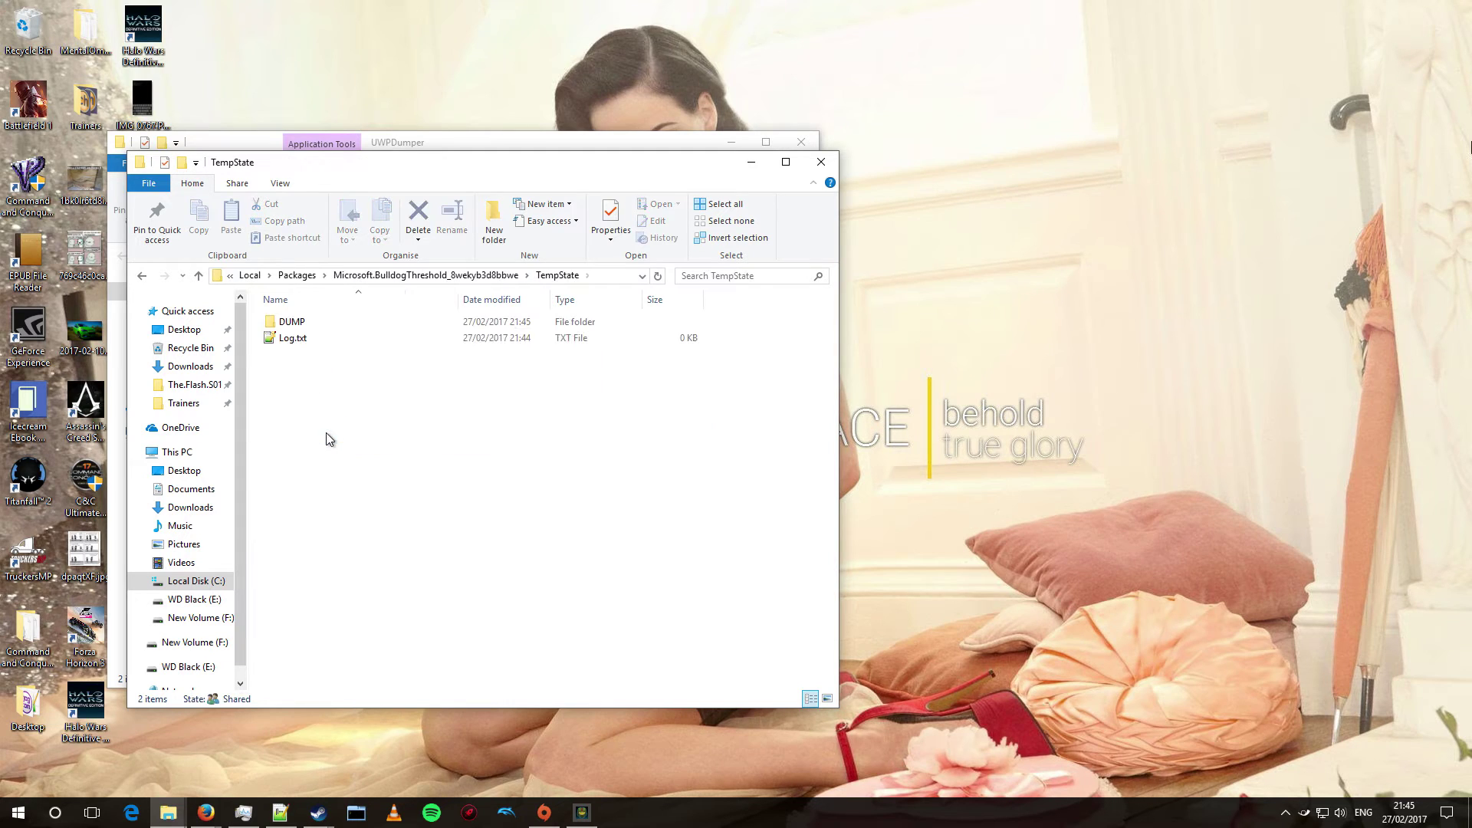
click(323, 320)
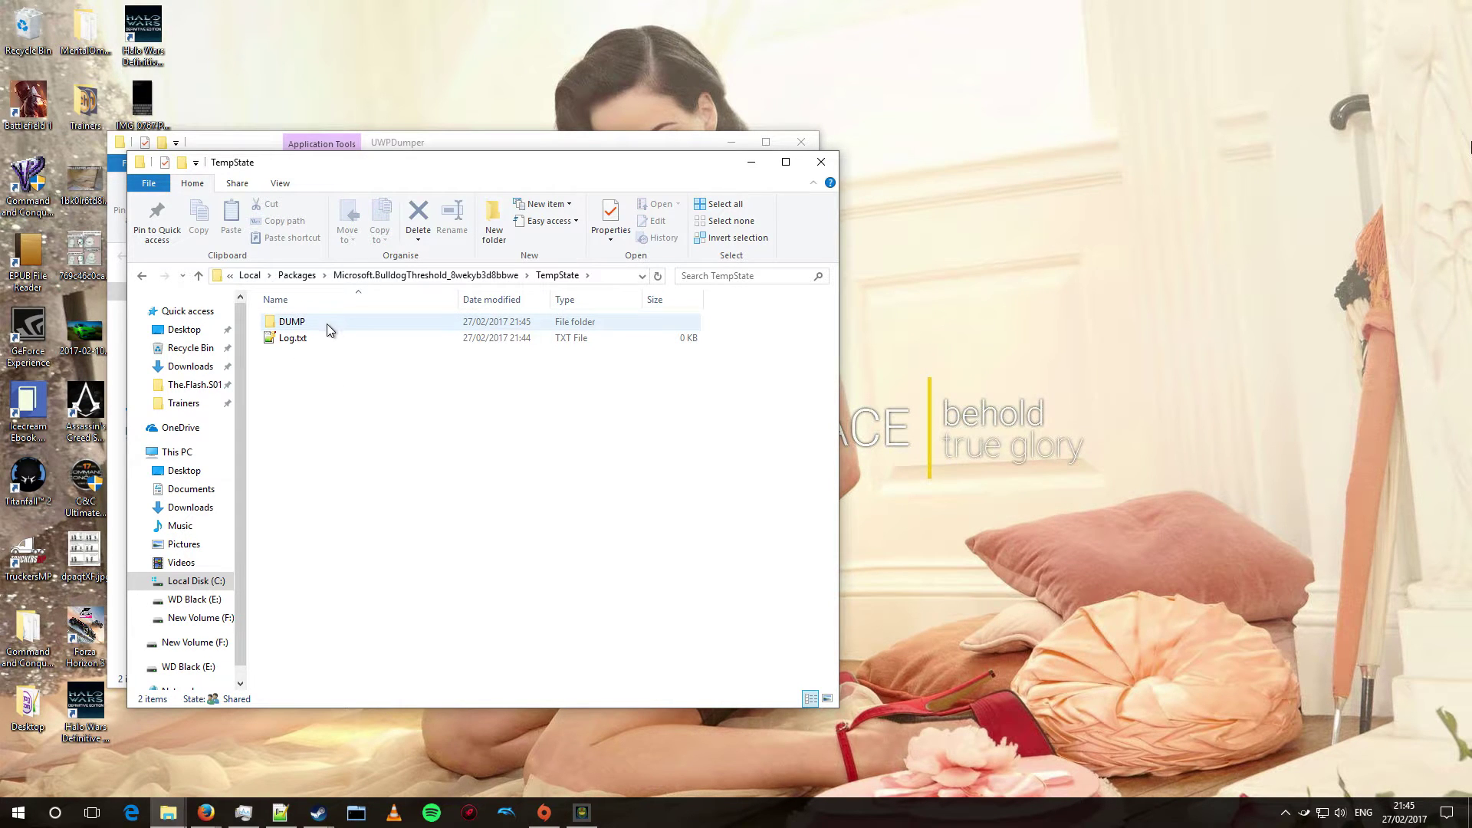
click(326, 323)
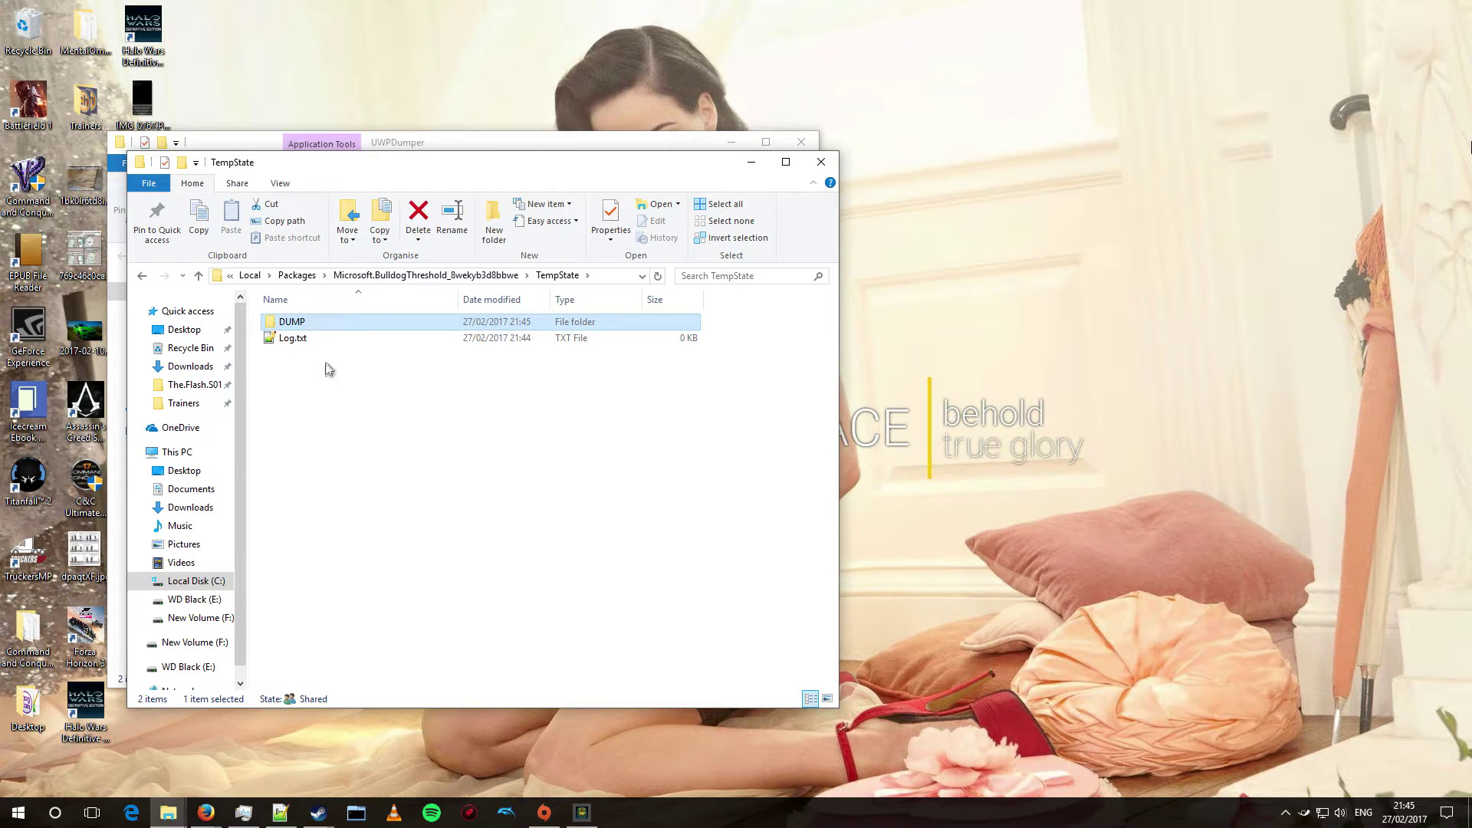
double_click(328, 323)
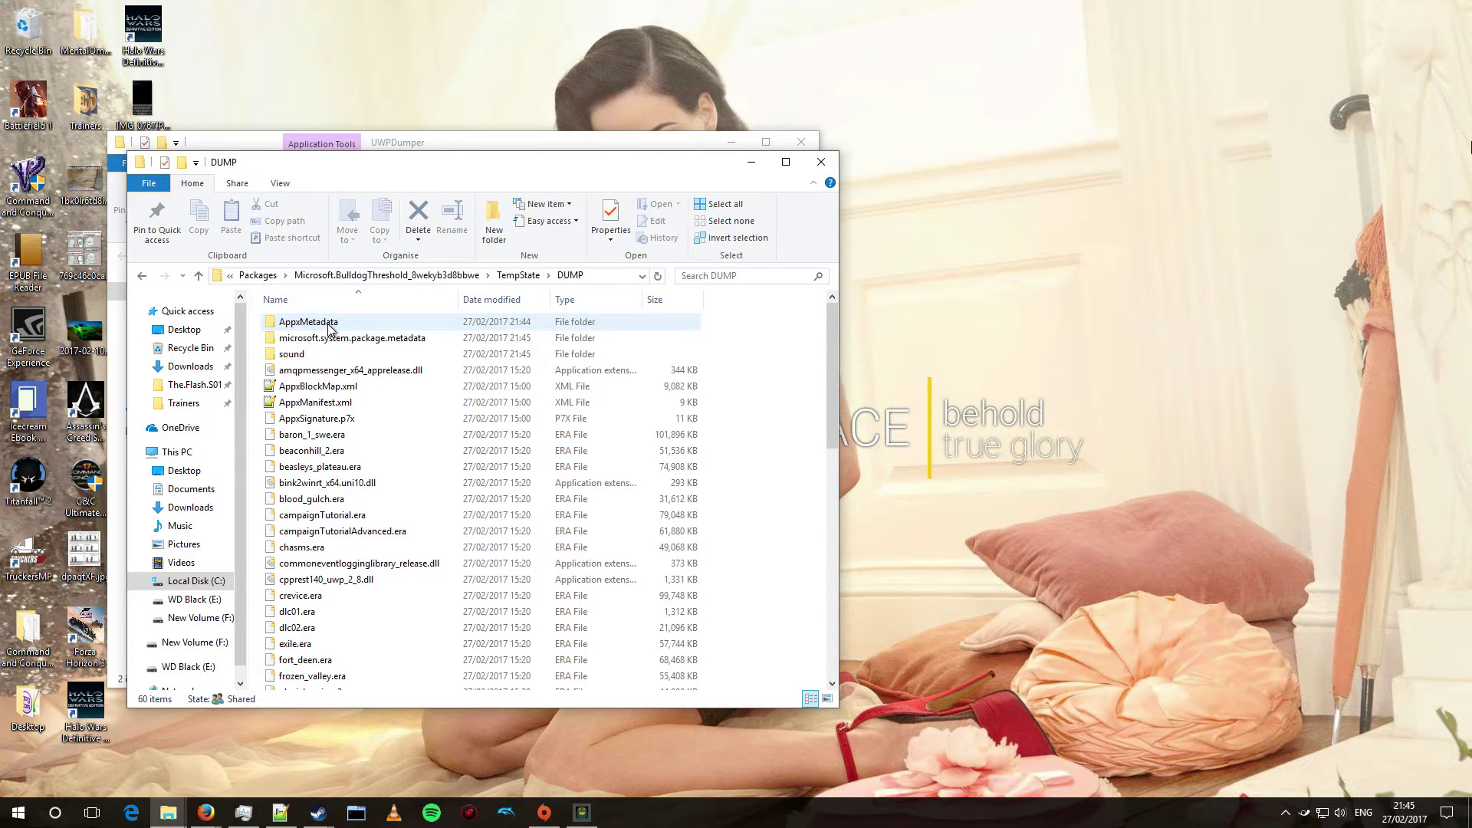
scroll(354, 479, down, 5)
scroll(322, 476, up, 2)
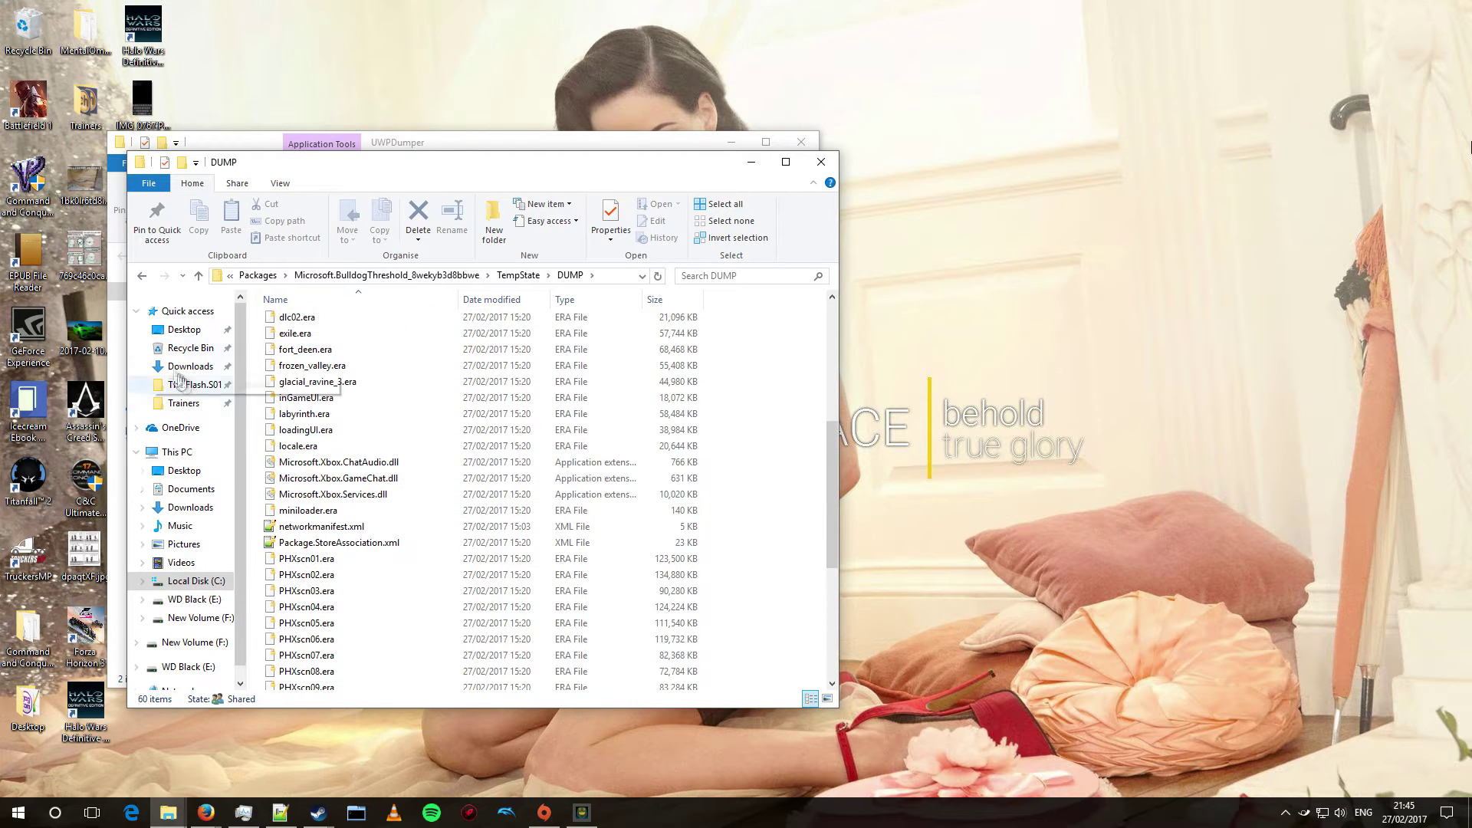
click(143, 275)
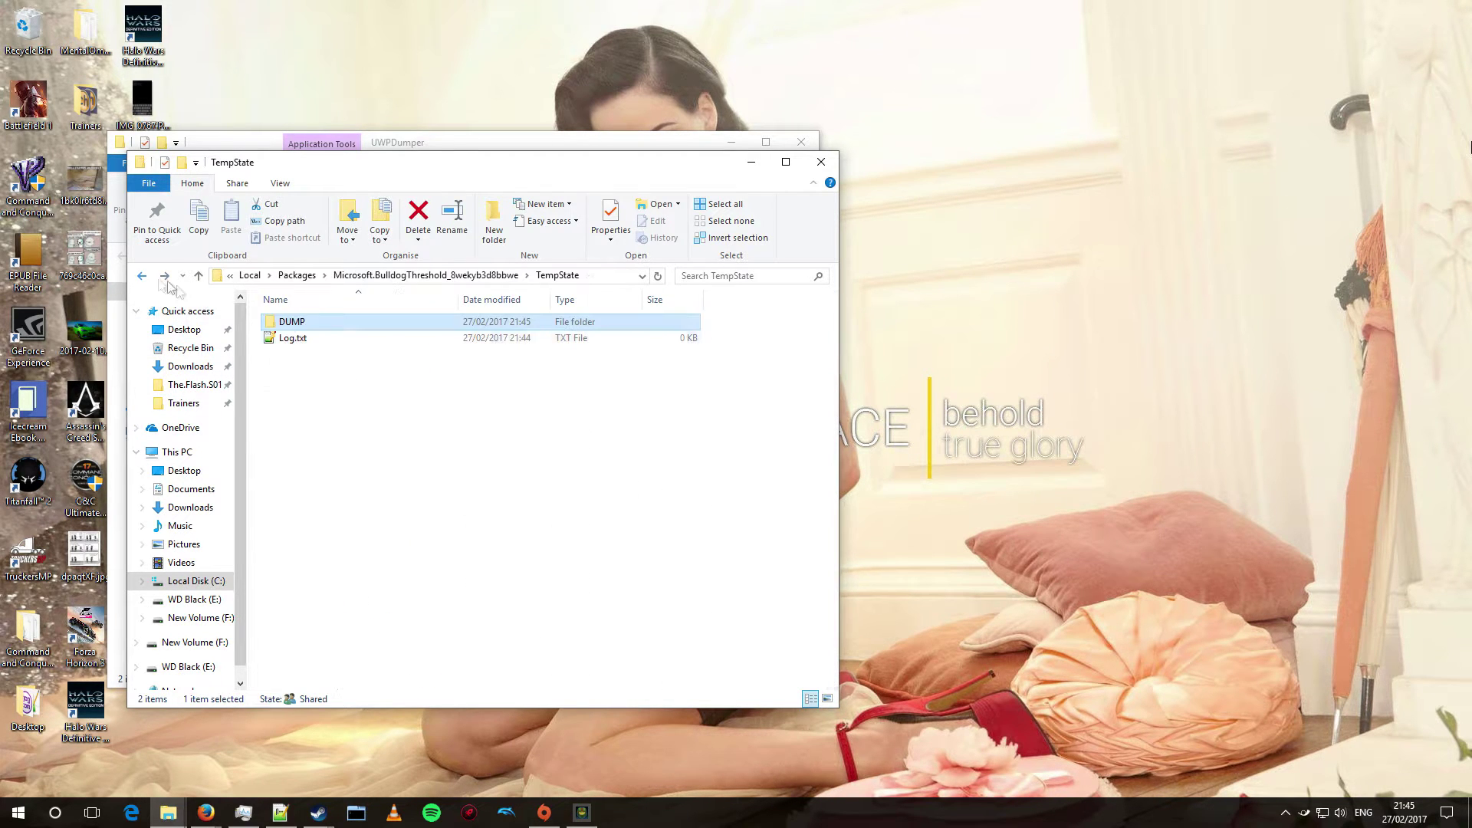
double_click(319, 342)
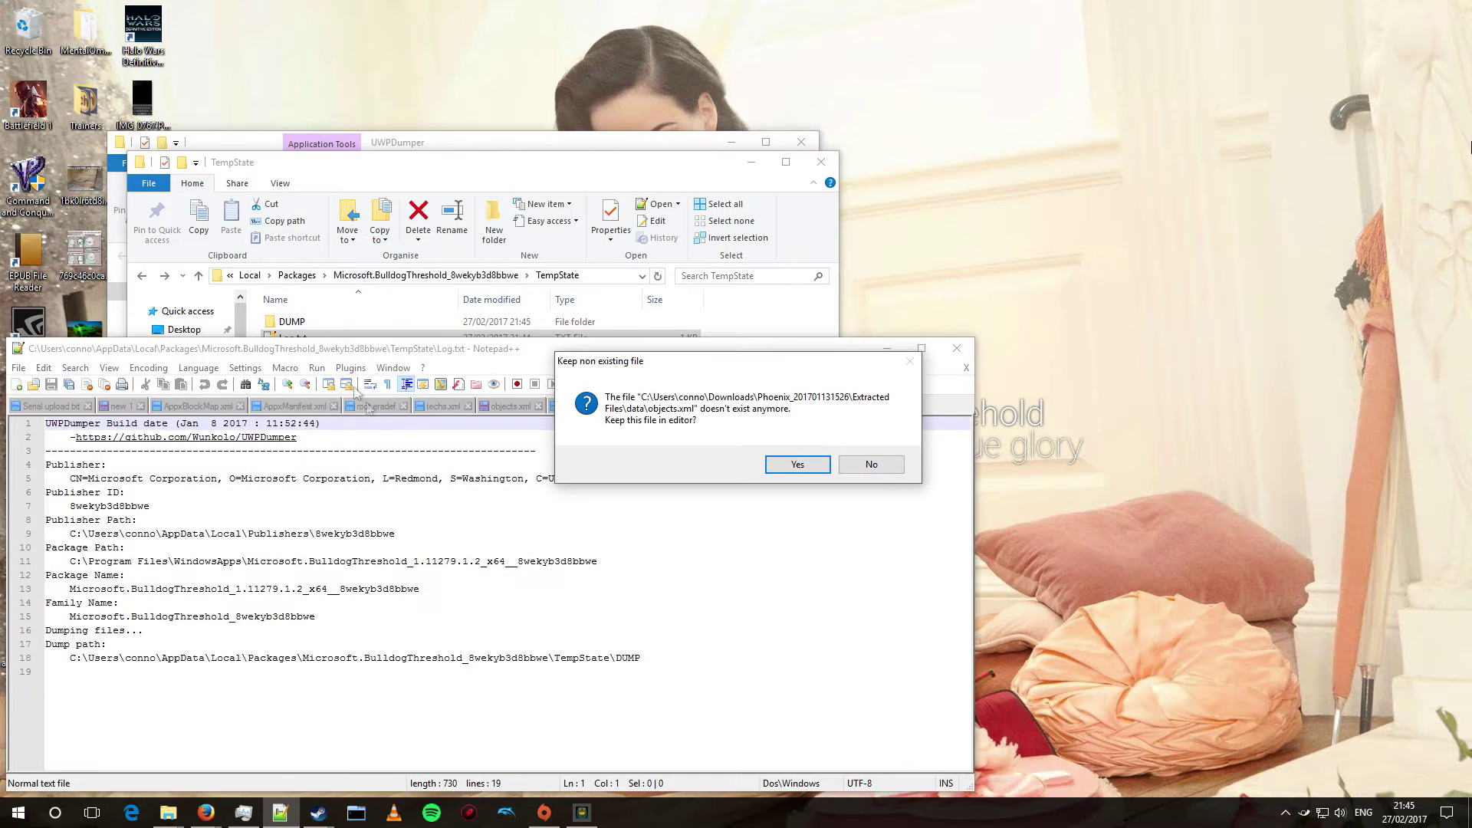
- Drop the missing objects.xml, techs.xml, root.eradef, AppxManifest.xml and AppxBlockMap.xml tabs
click(845, 466)
click(867, 463)
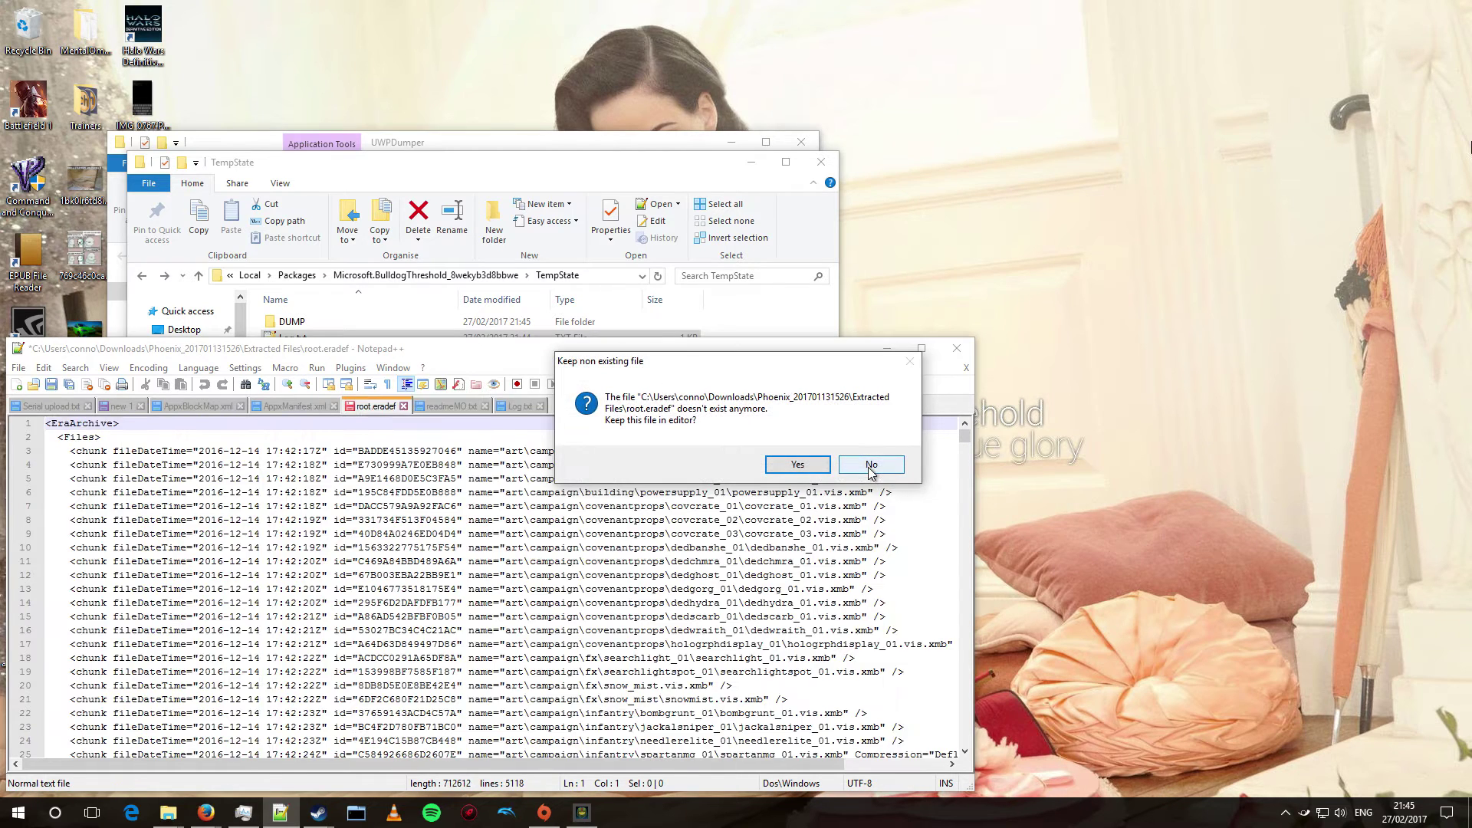
click(869, 465)
click(868, 466)
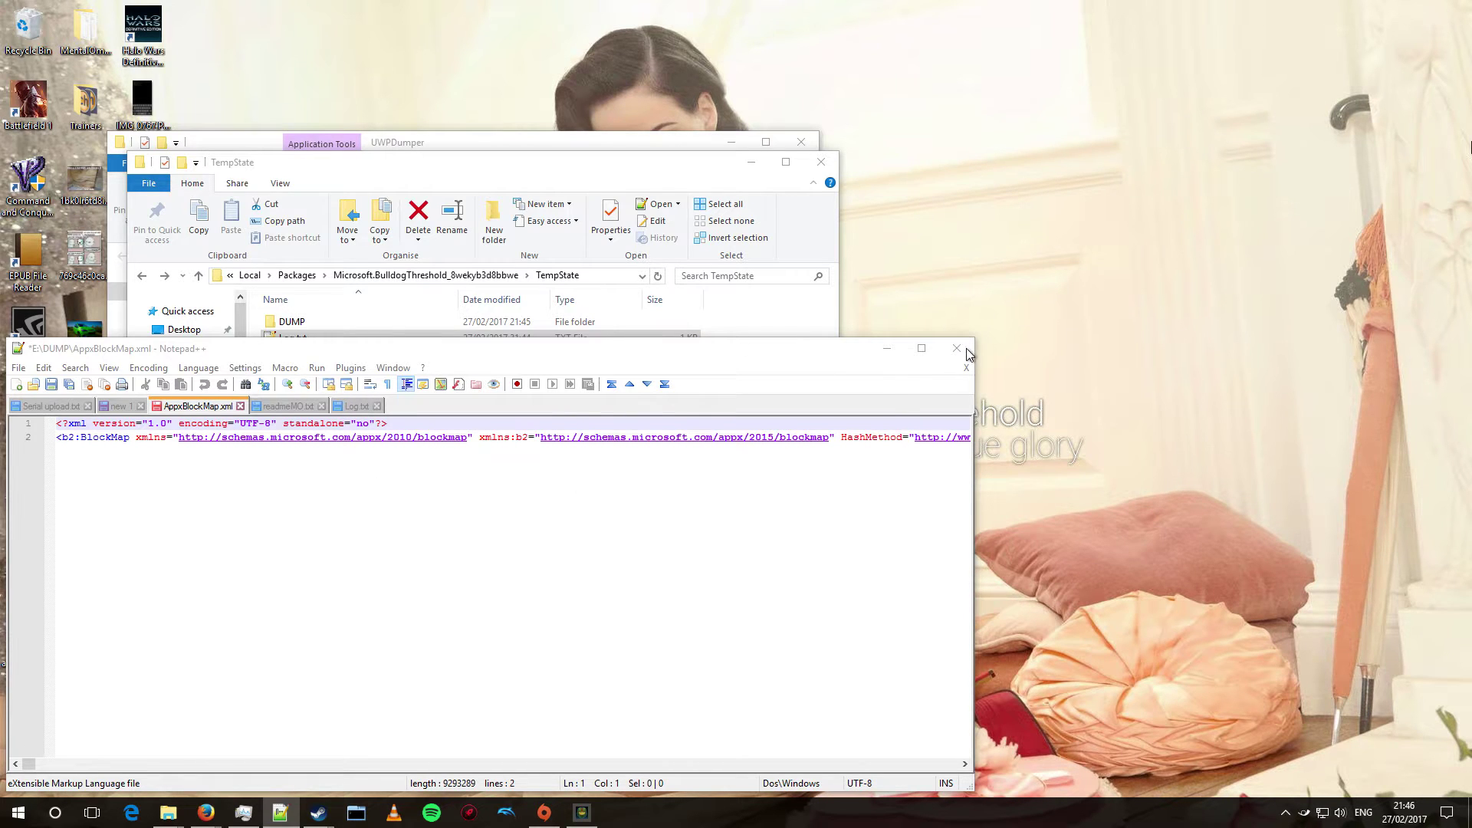
click(827, 462)
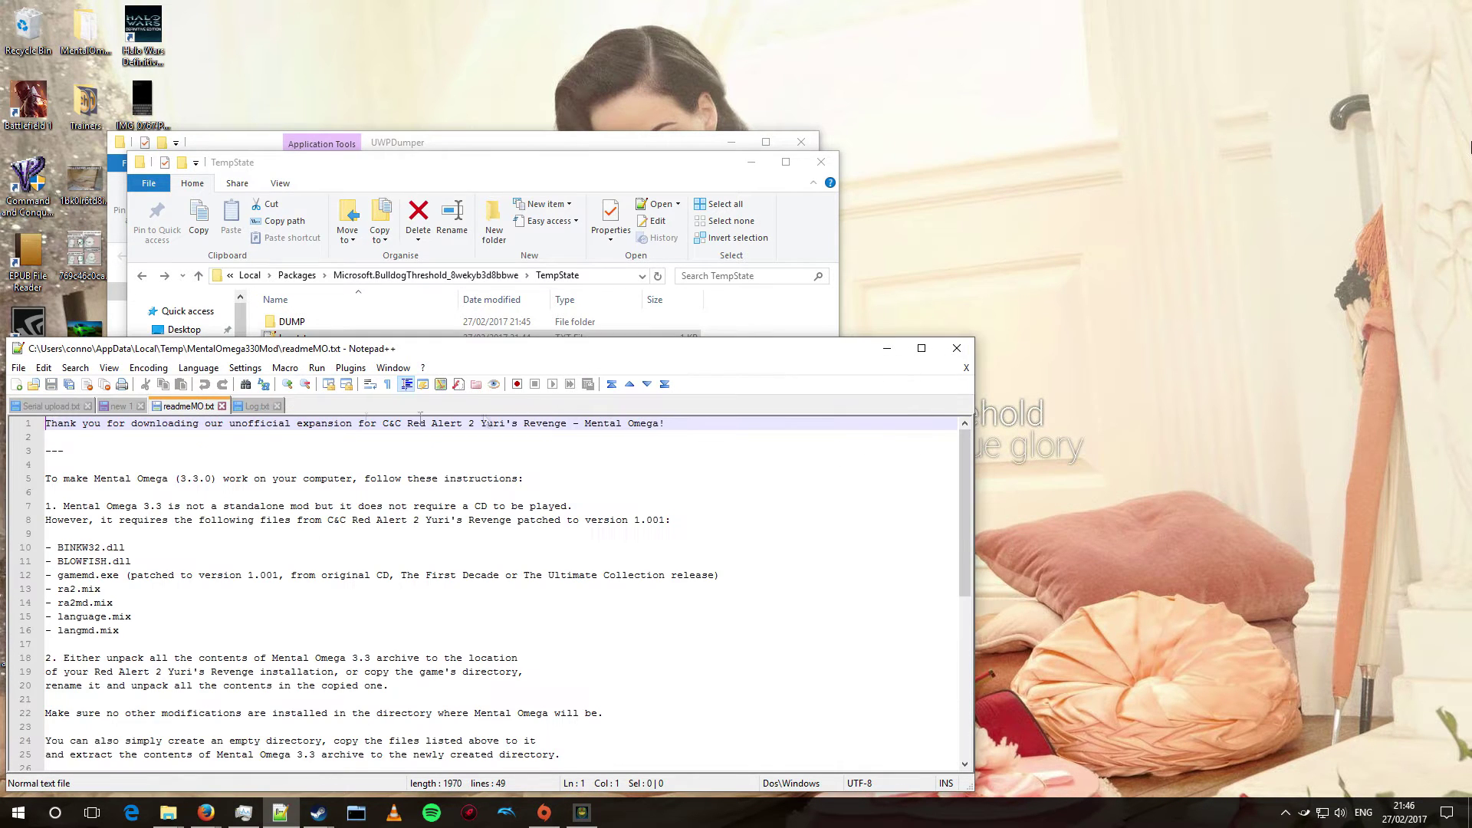
- Read the Log.txt dump log, recheck it, then close Log.txt and Notepad++
click(247, 406)
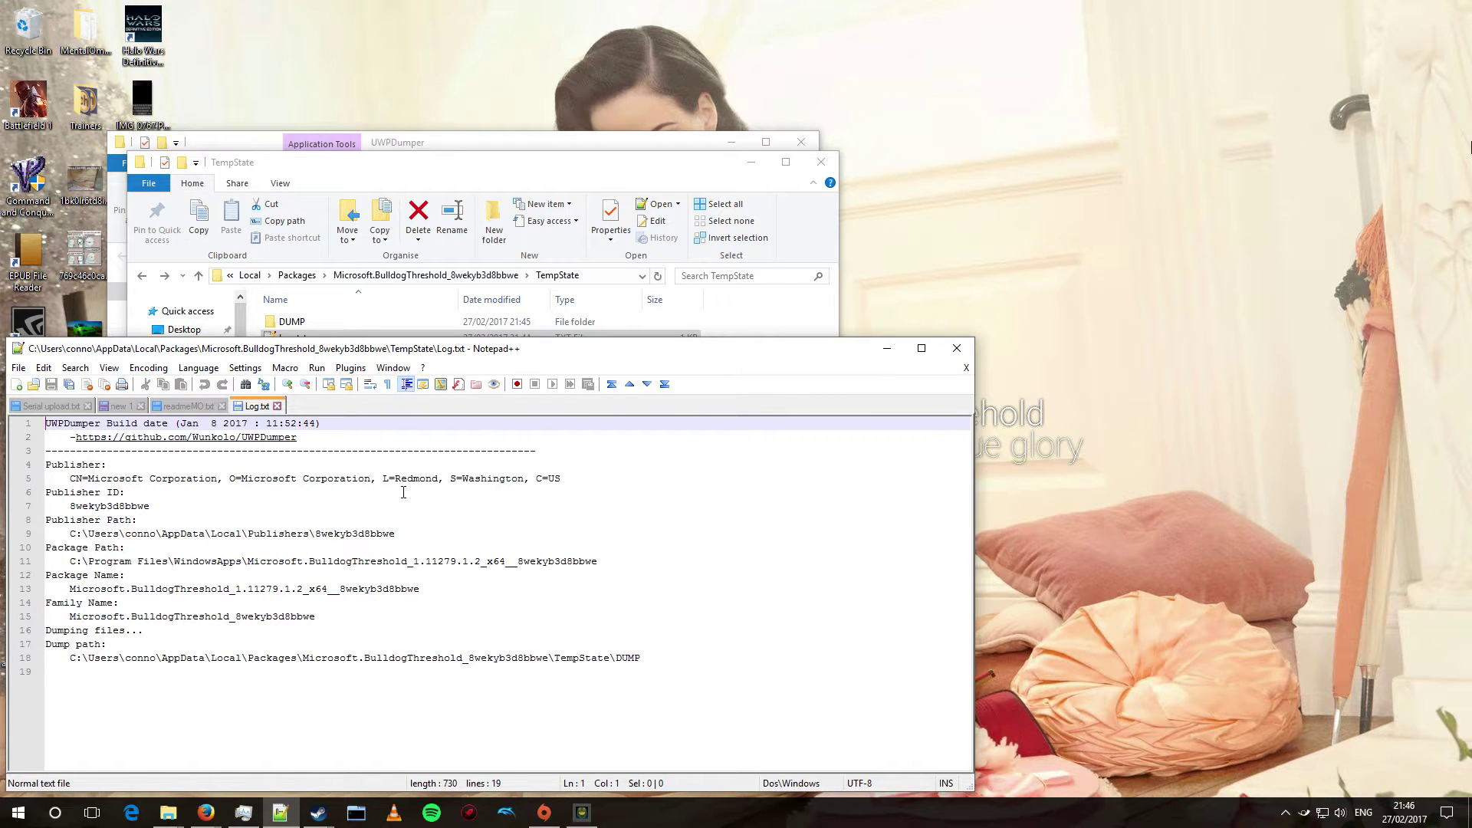
click(956, 349)
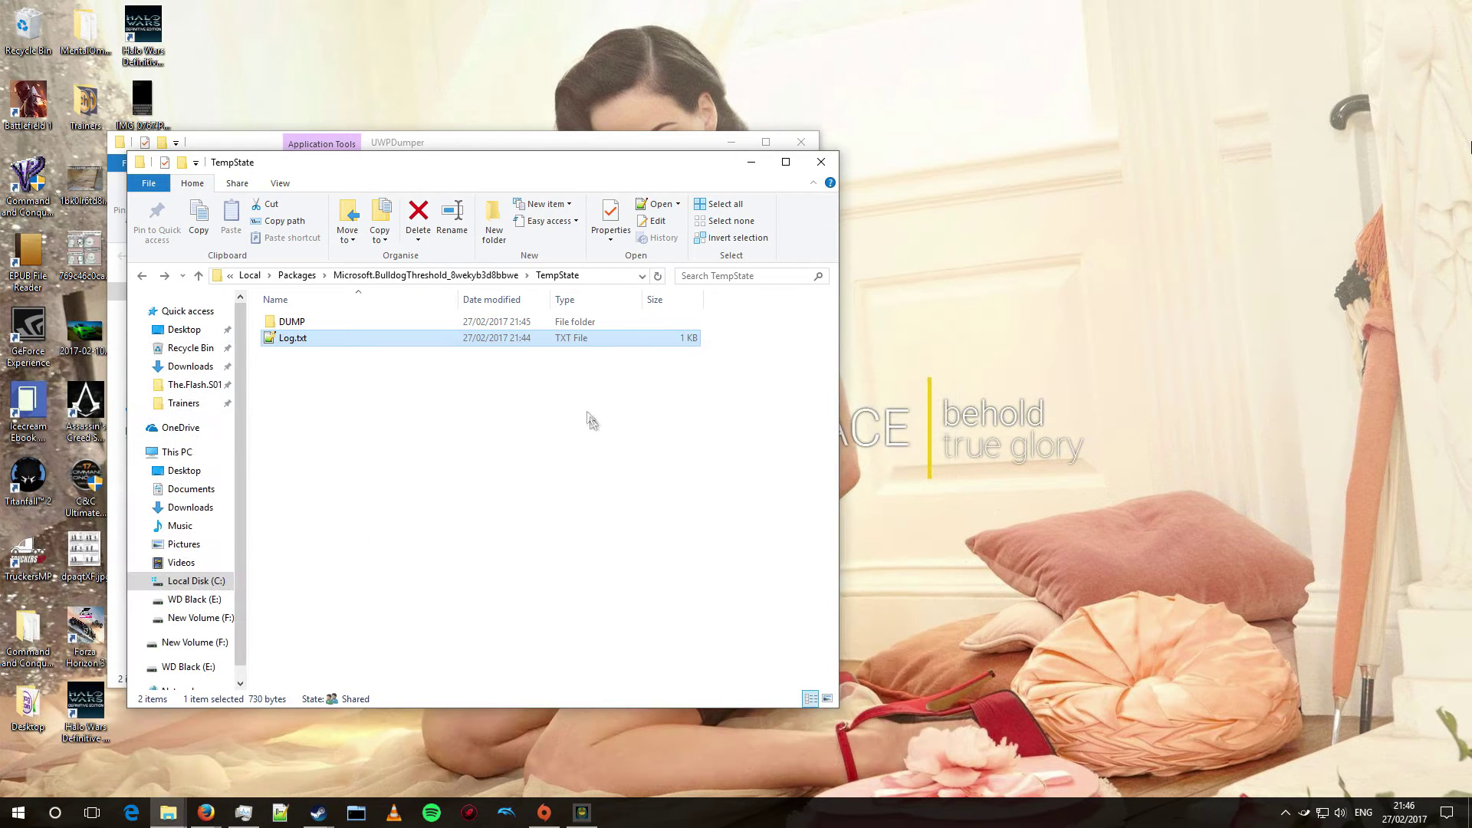
double_click(546, 340)
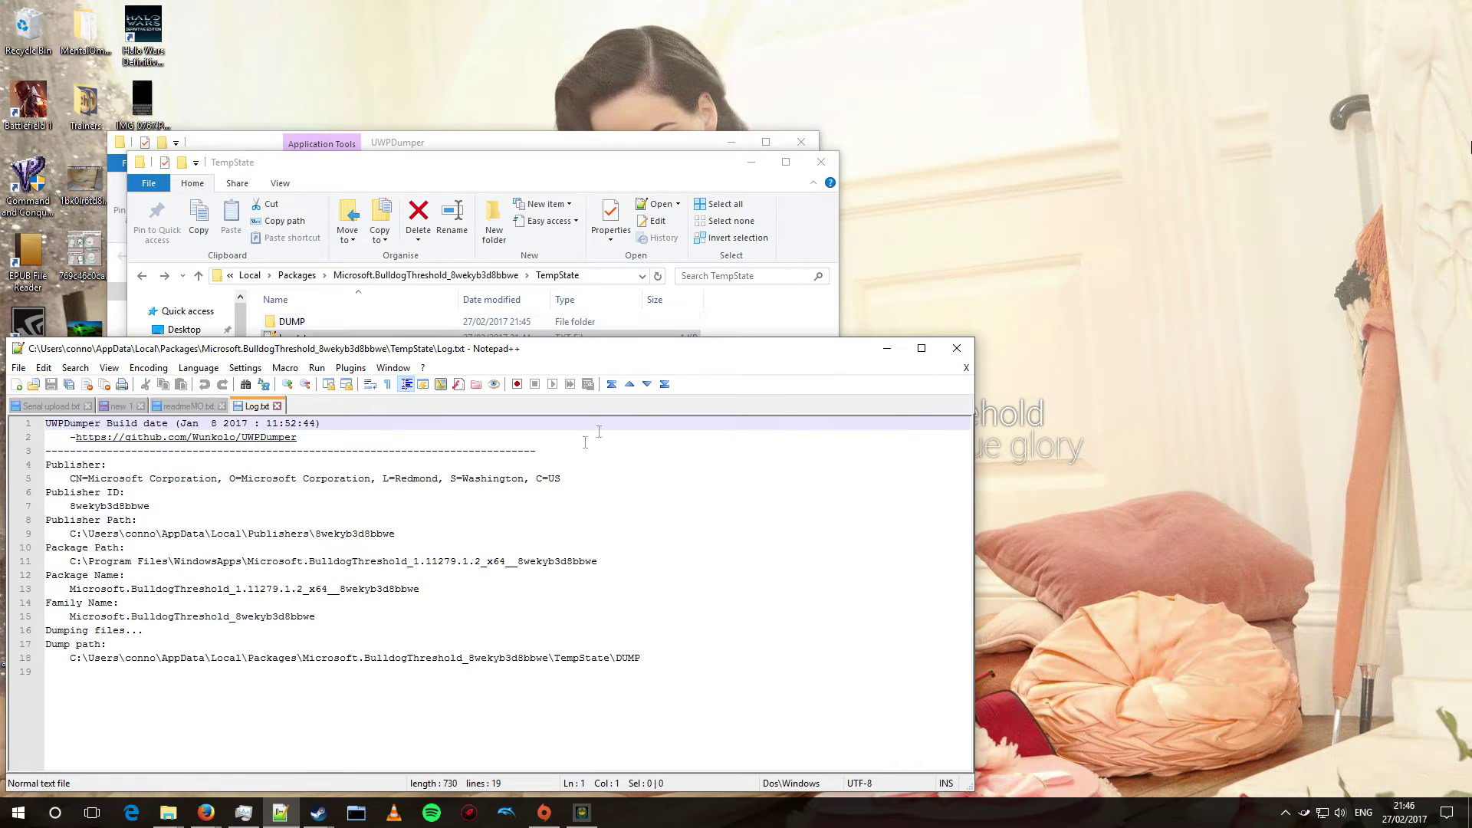
click(278, 407)
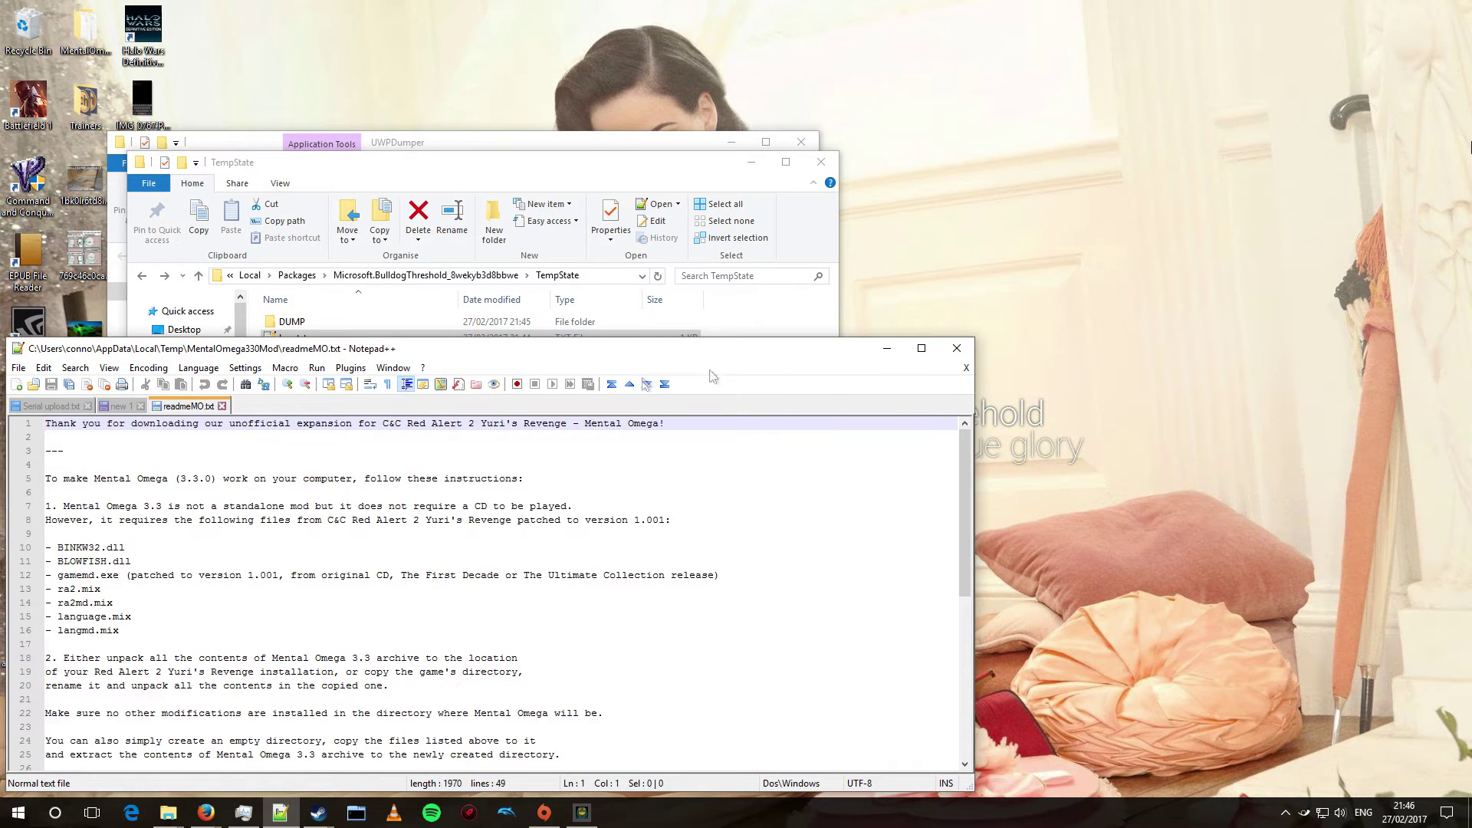
click(956, 347)
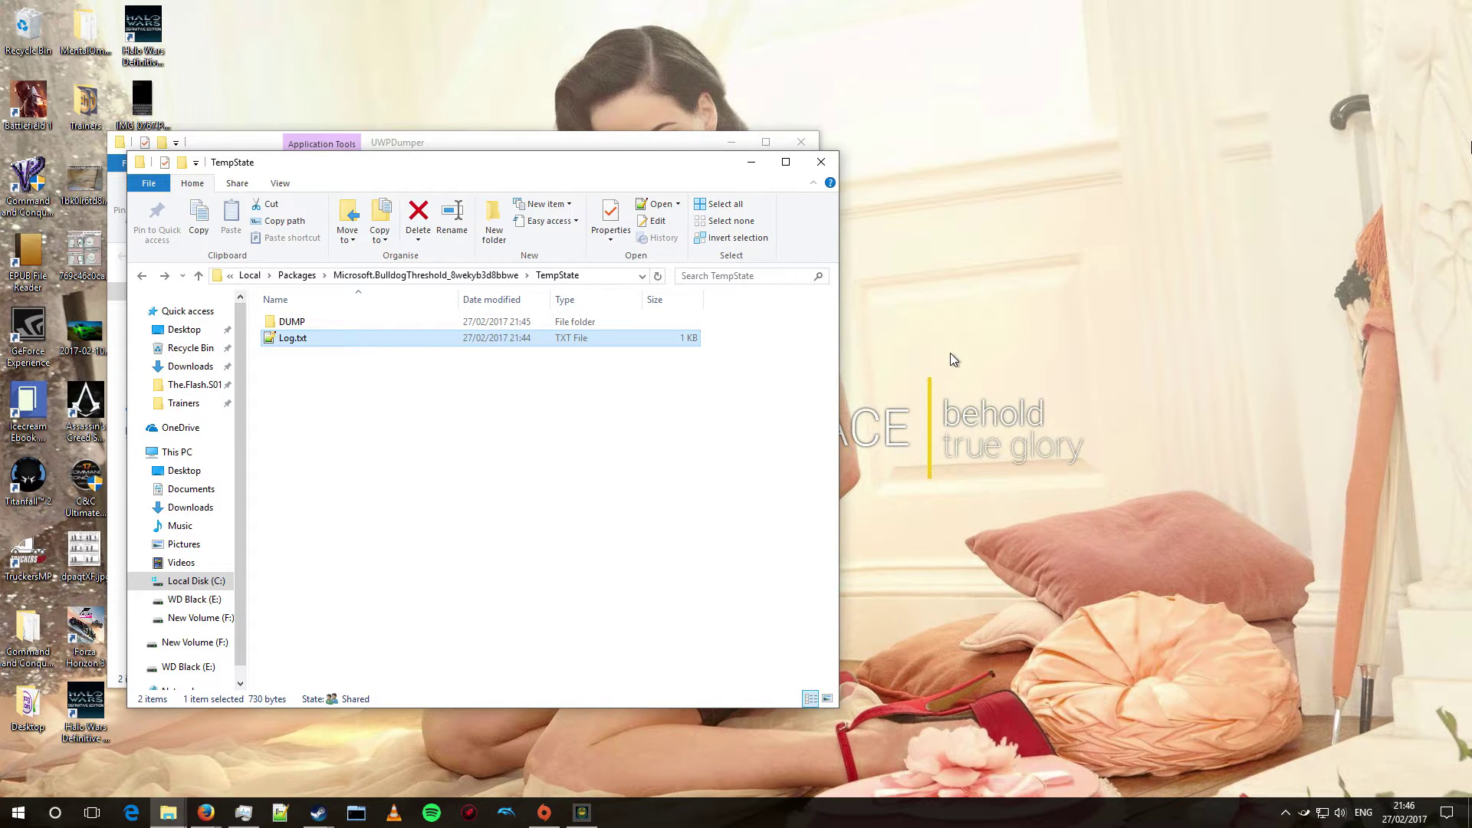
double_click(565, 321)
key(shift+F10)
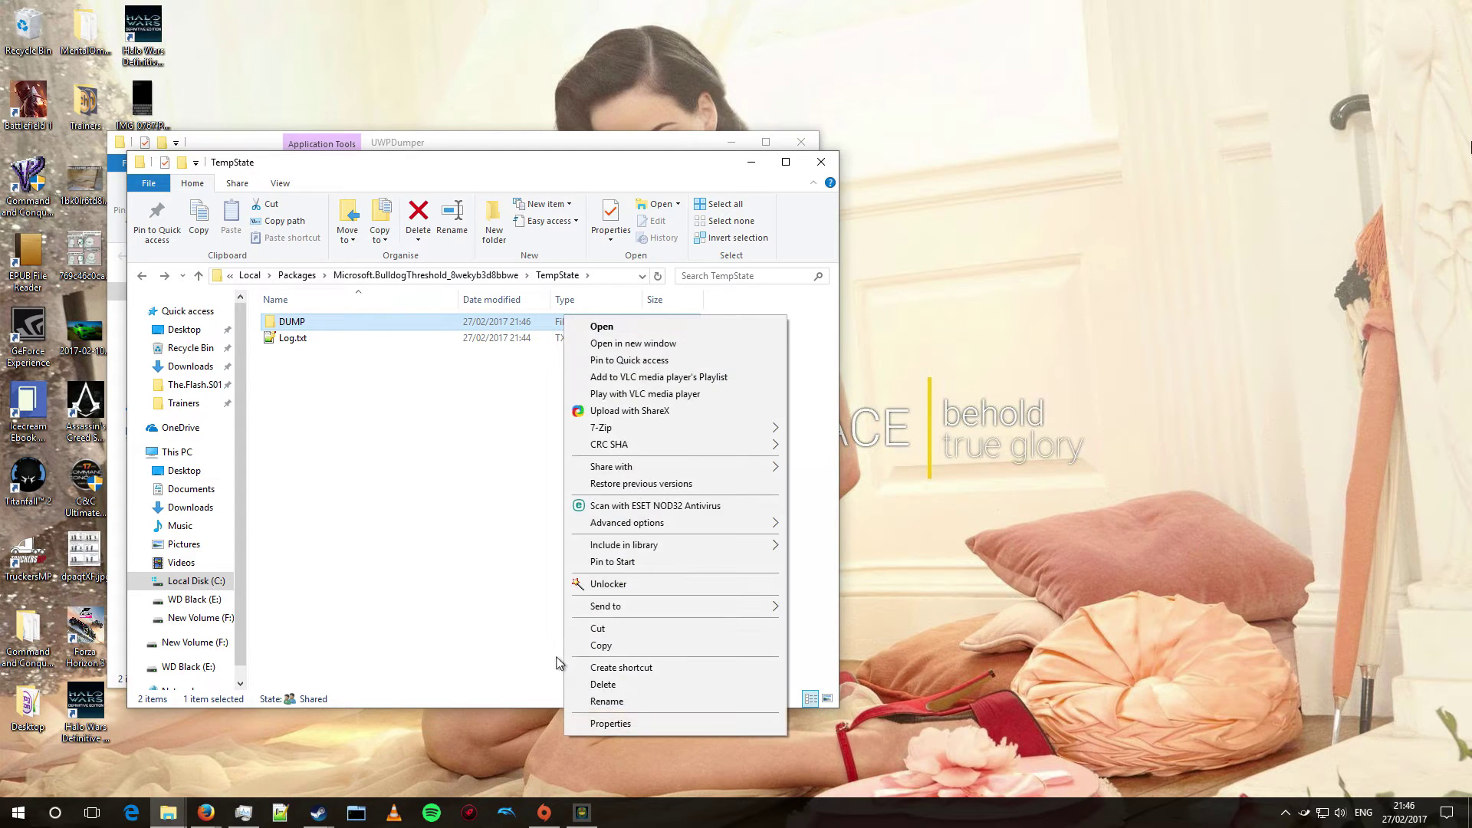
click(584, 724)
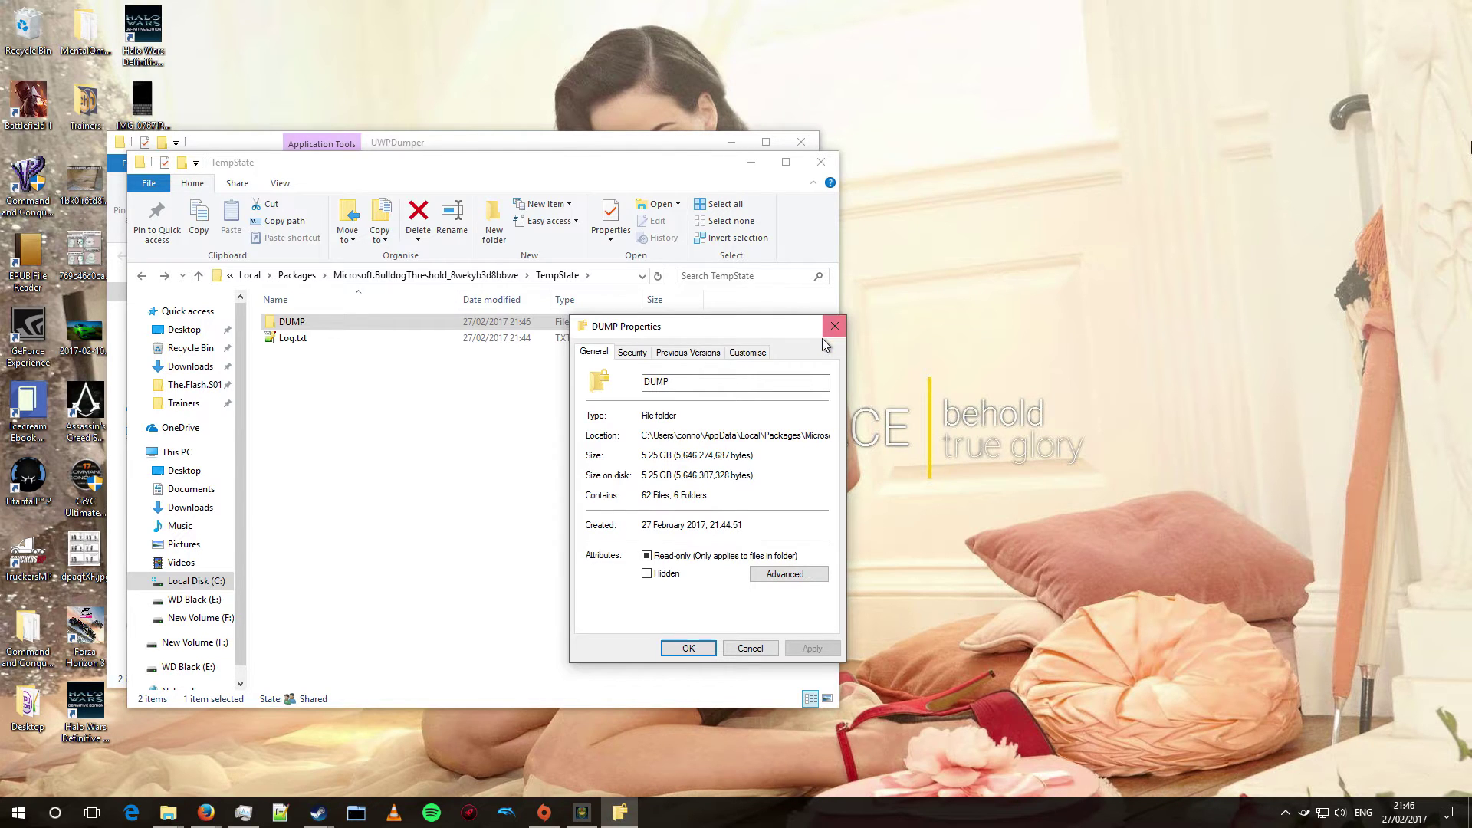
key(Tab)
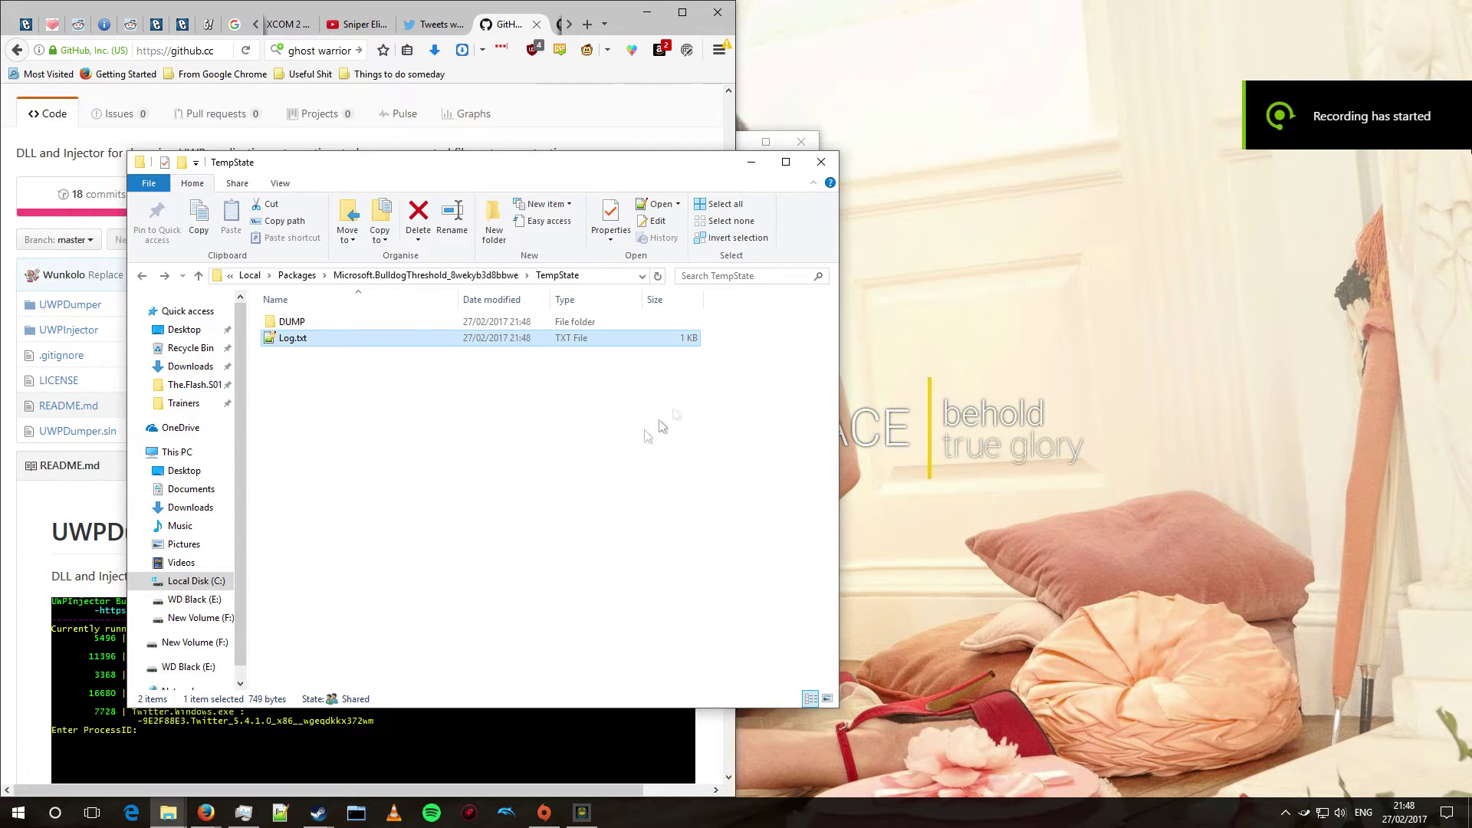
- Open Log.txt to confirm 'Dumping complete!', then close Notepad++
click(398, 365)
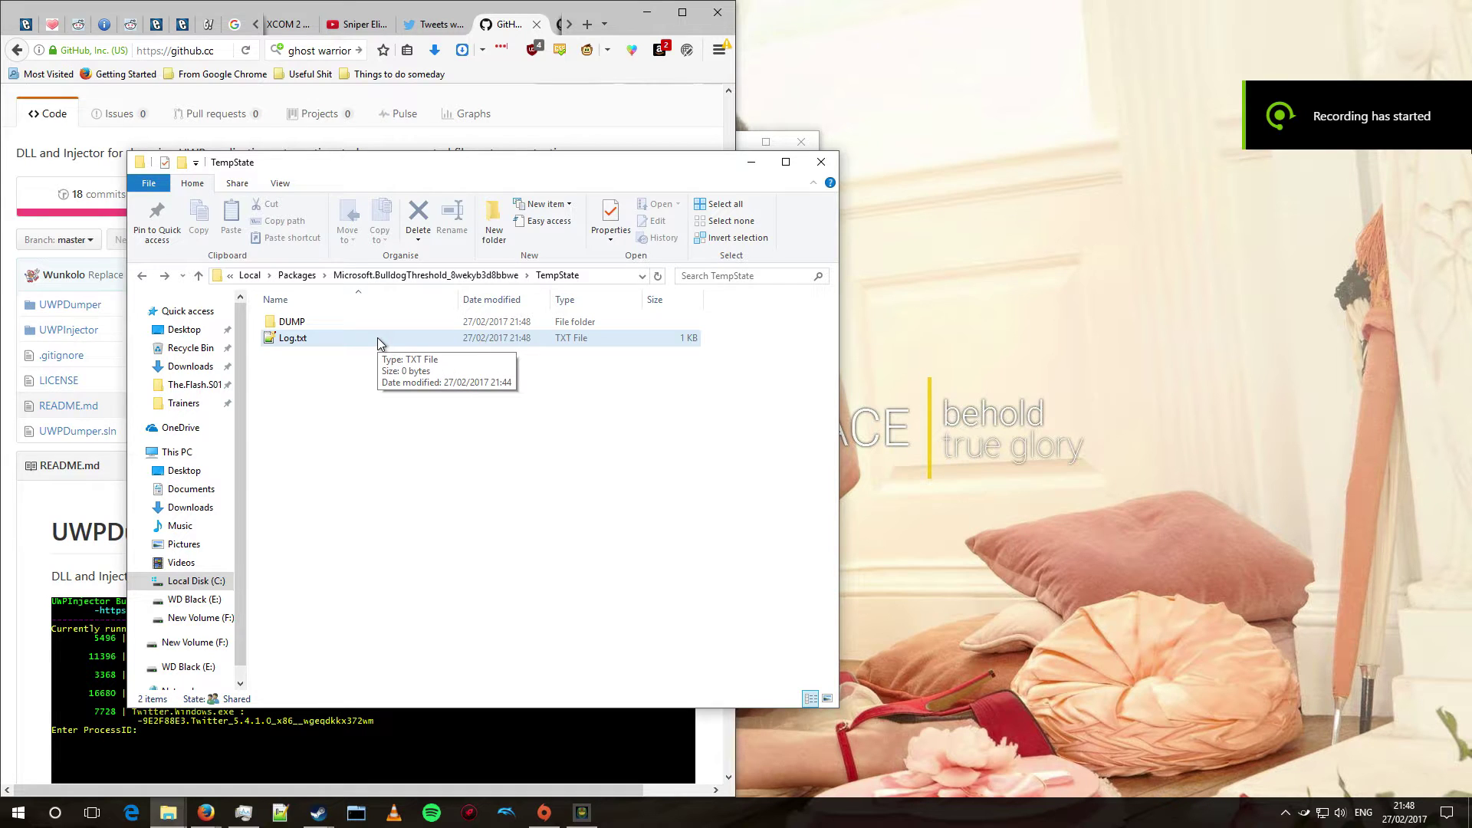
double_click(378, 338)
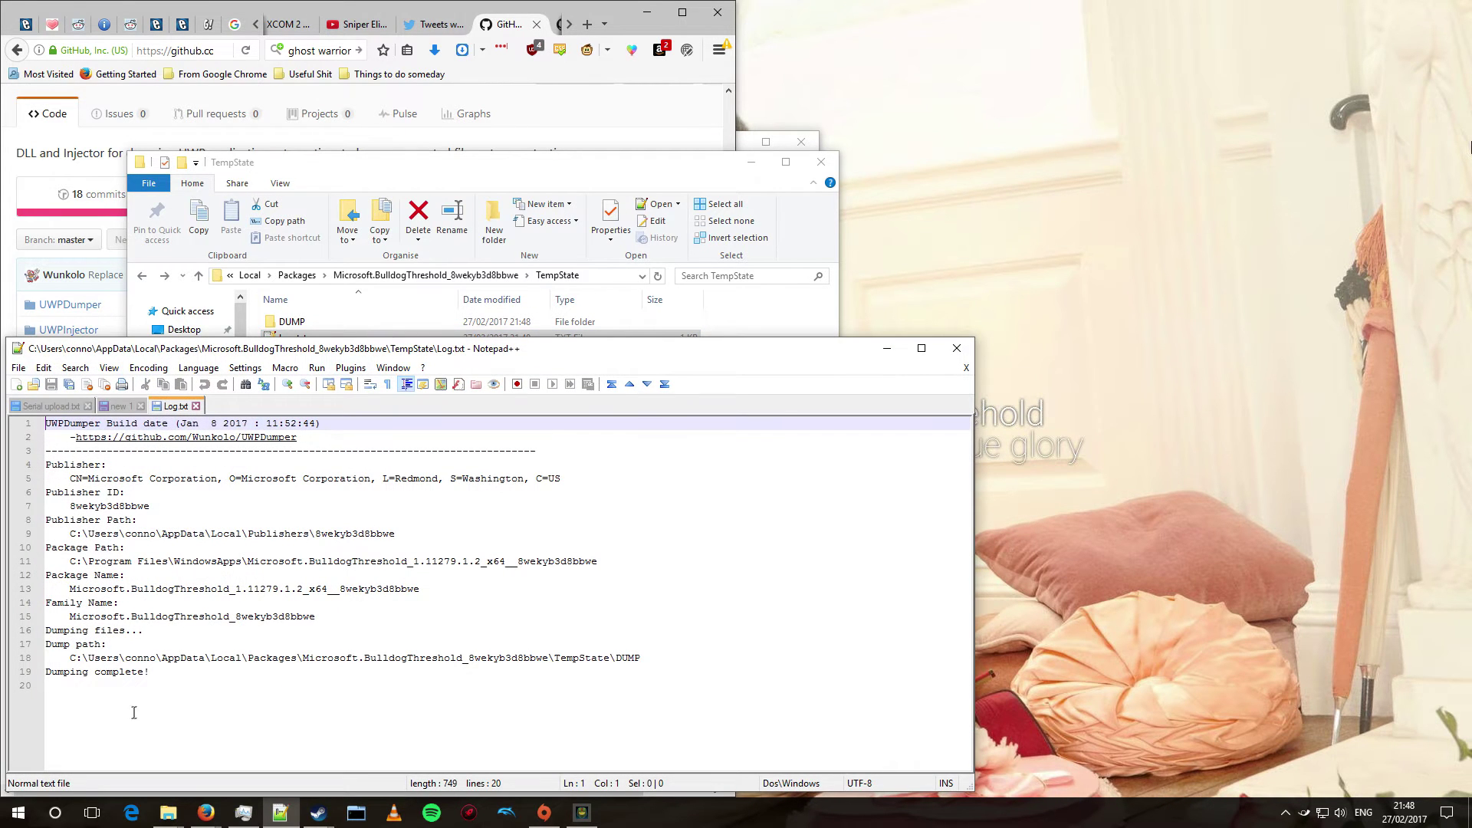
drag(163, 675, 5, 672)
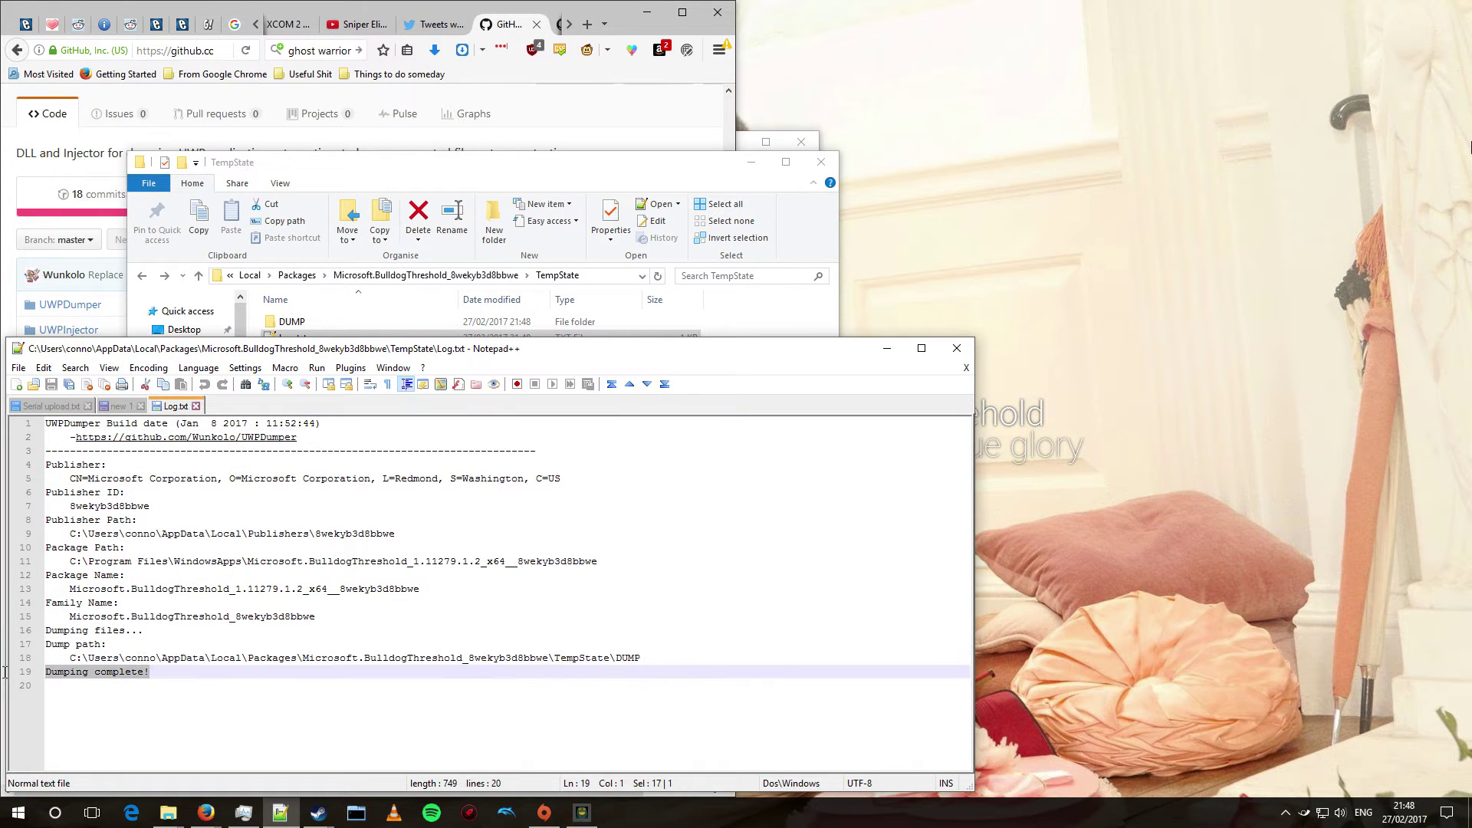
click(957, 348)
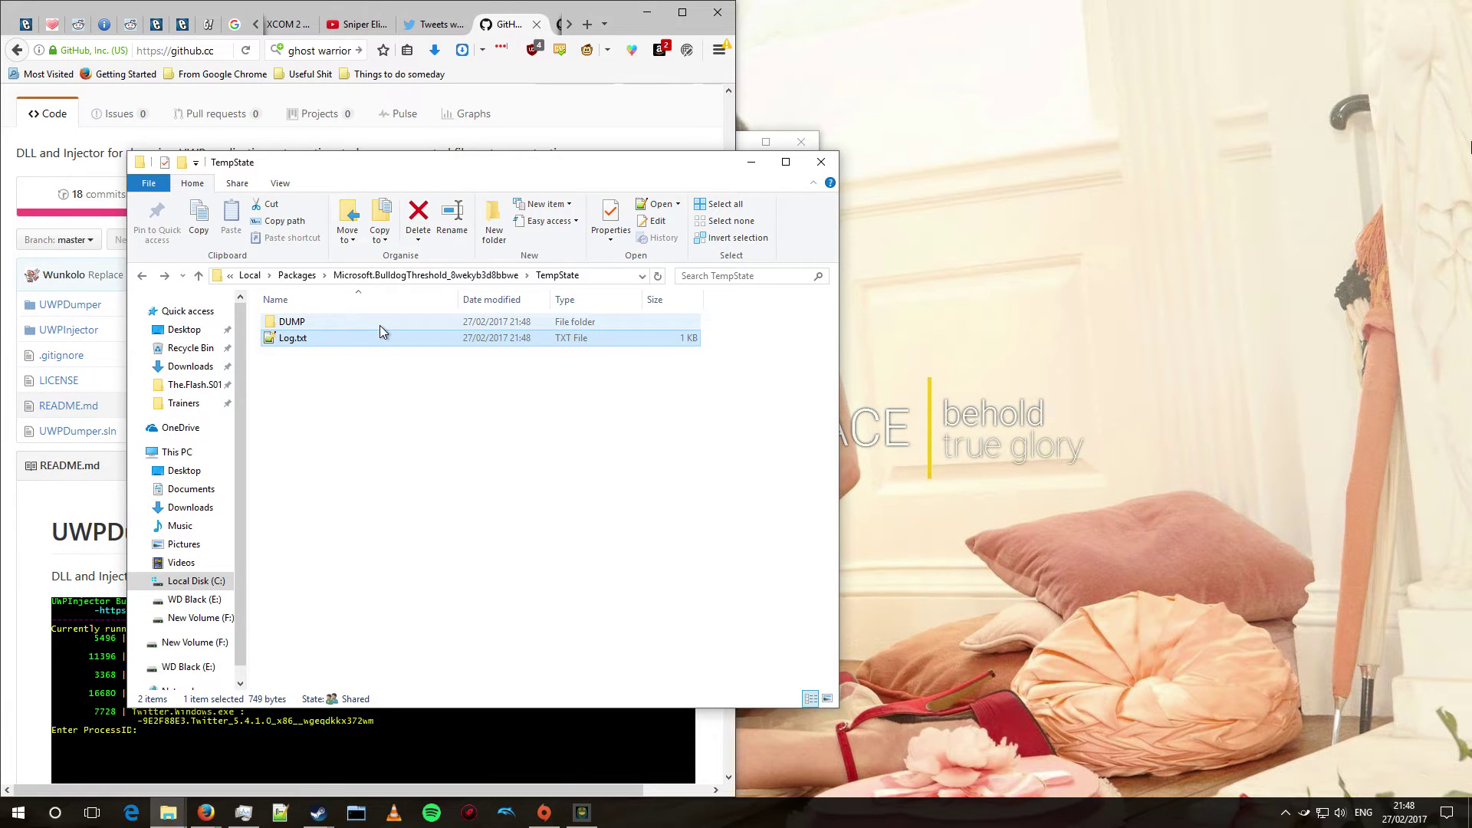
- Check DUMP's properties (9.36 GB, 527 files, 10 folders), then cut the DUMP folder
right_click(372, 321)
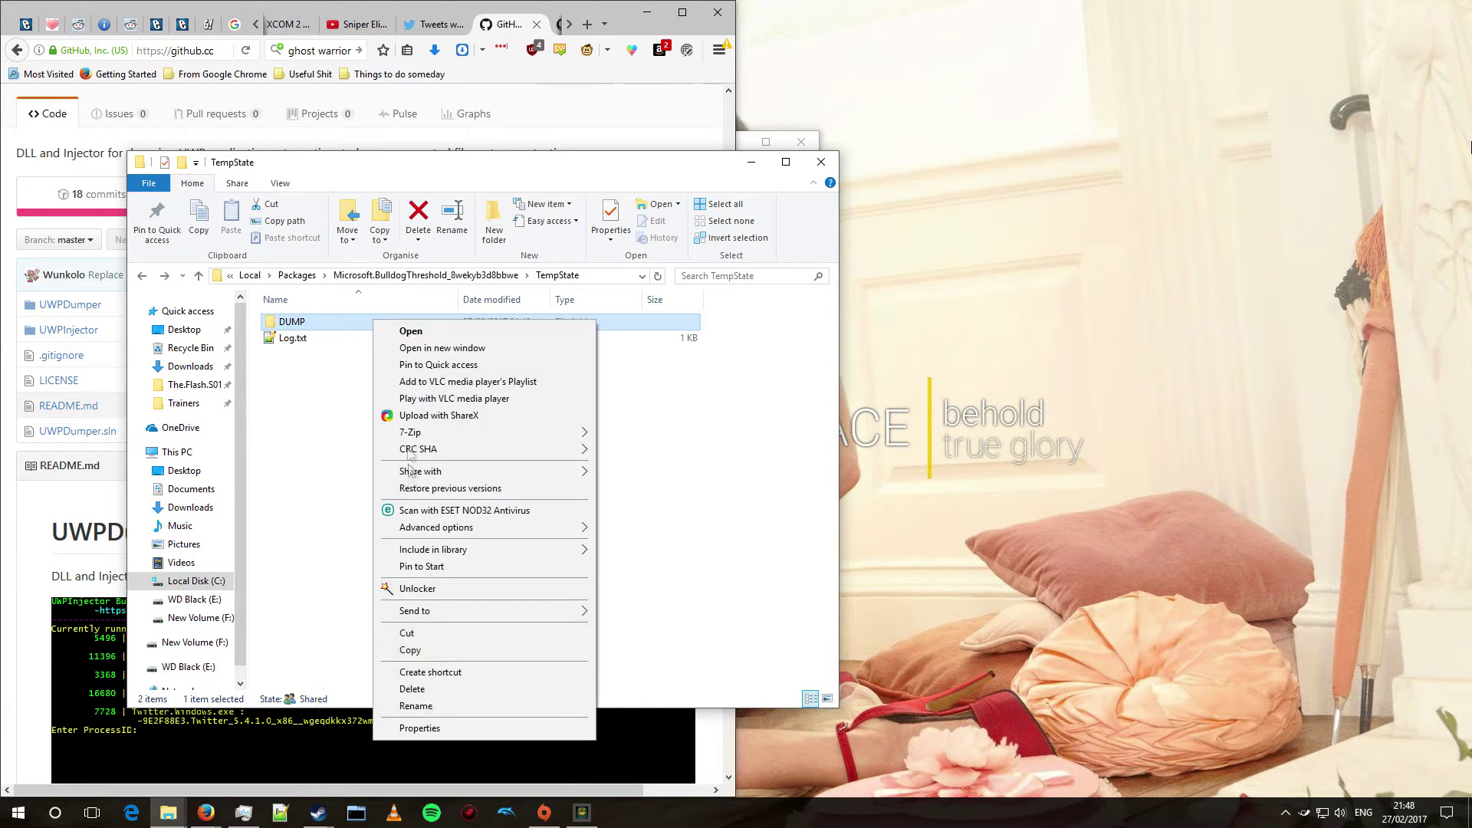
click(427, 729)
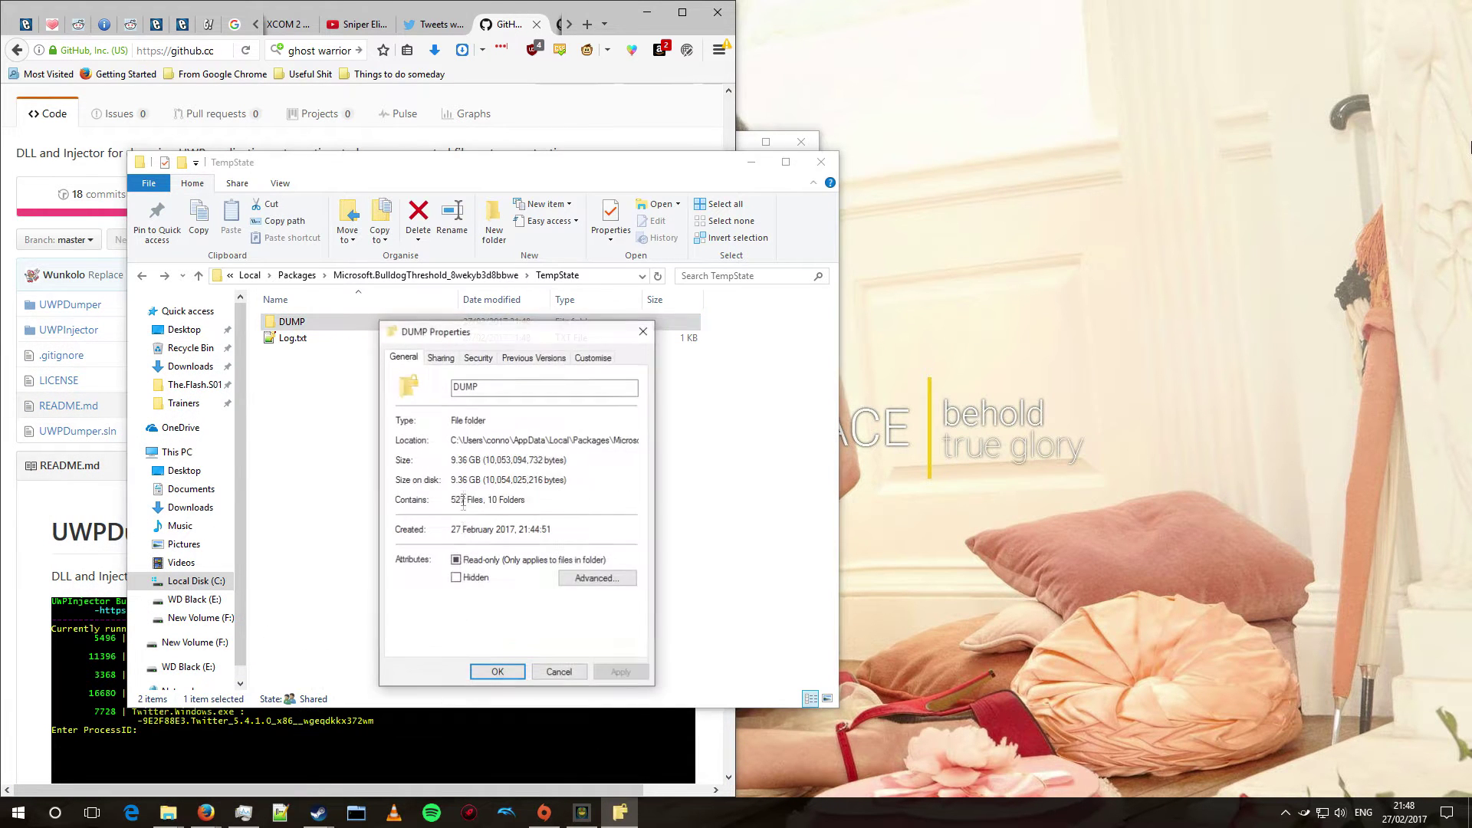
click(637, 338)
click(381, 384)
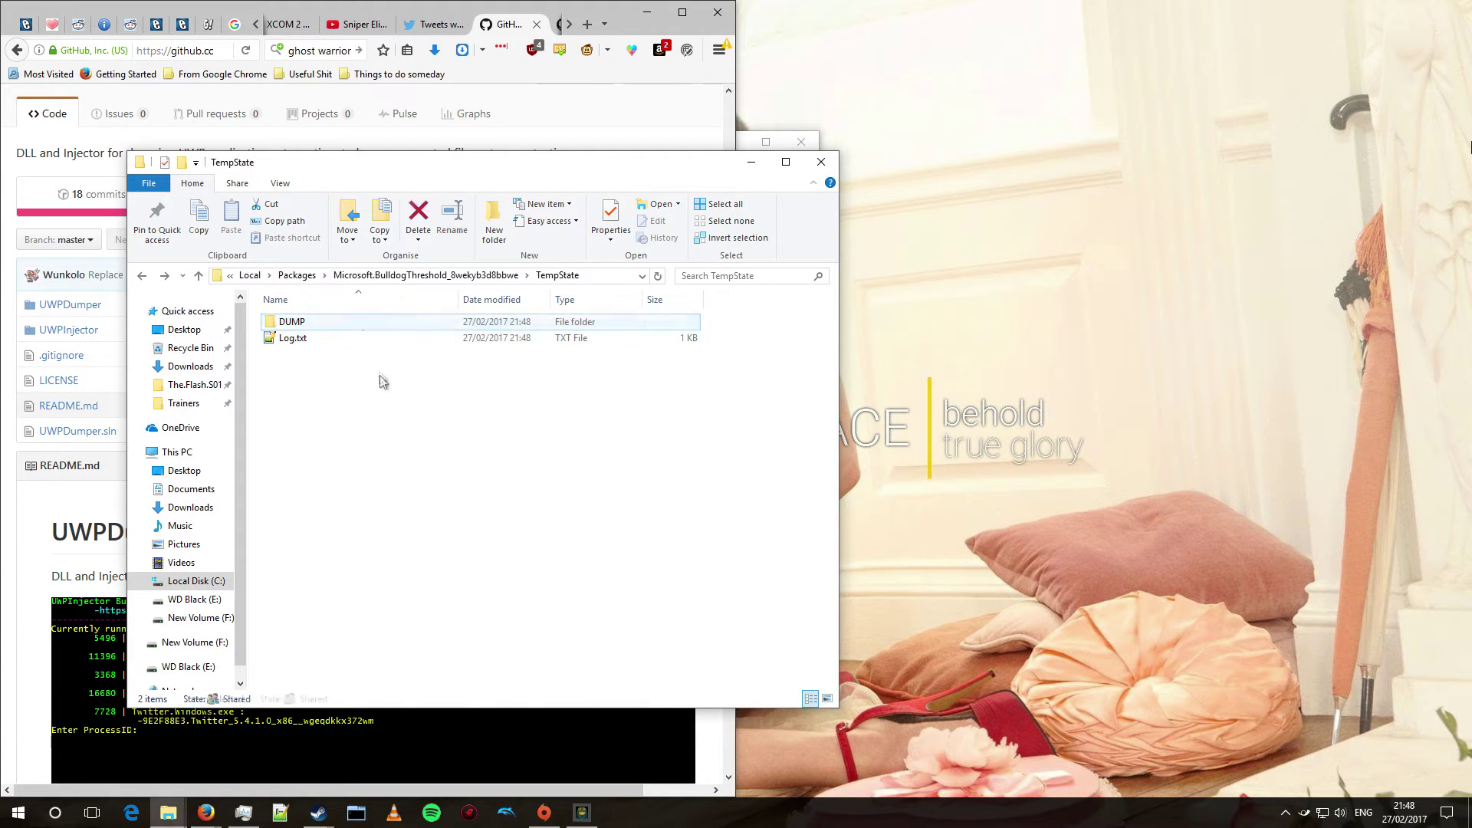
click(361, 324)
key(ctrl+c)
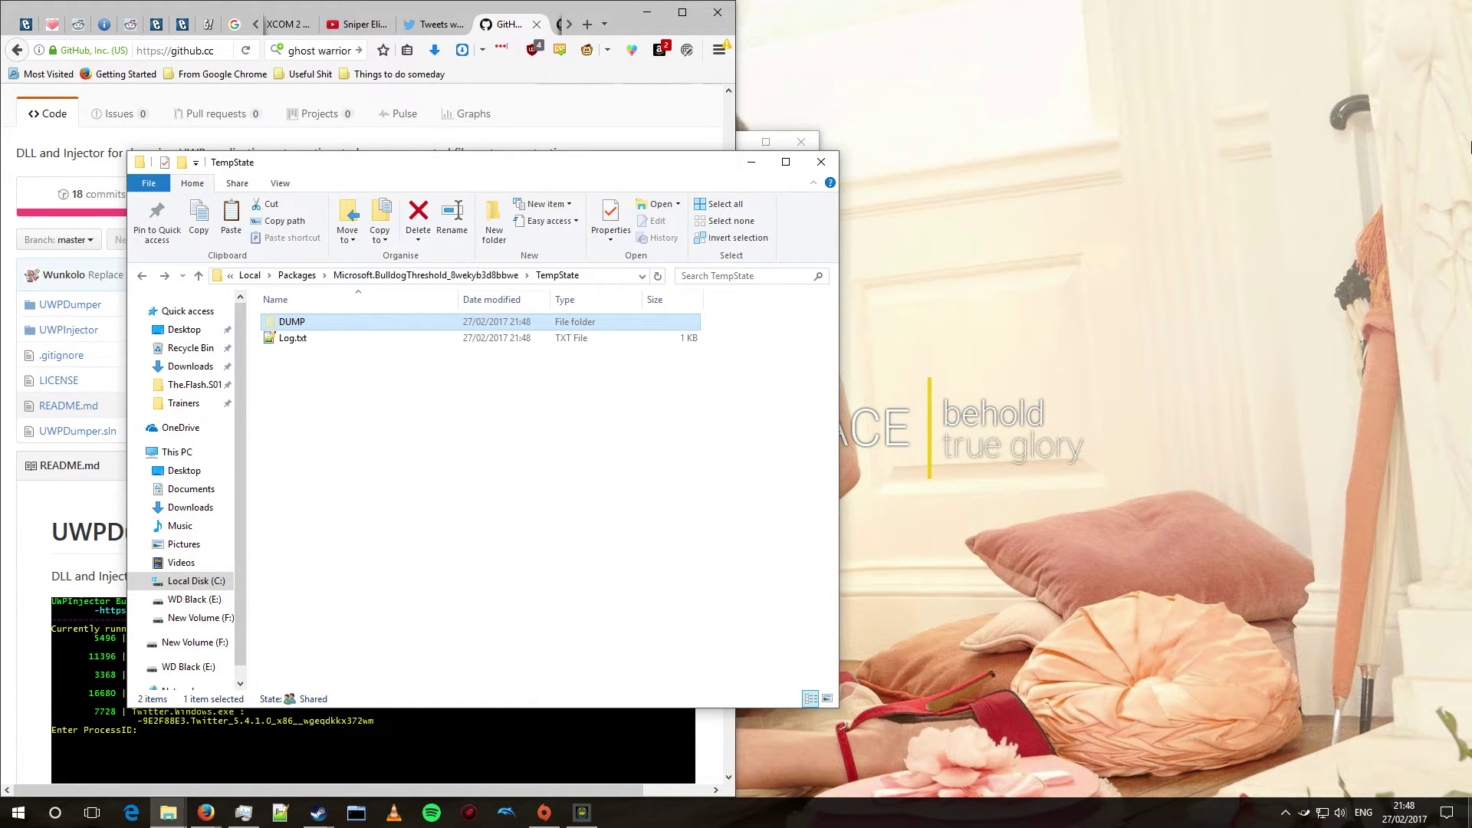
- Paste DUMP onto the Desktop, moving it without encryption, and bring up Task Manager
click(1226, 337)
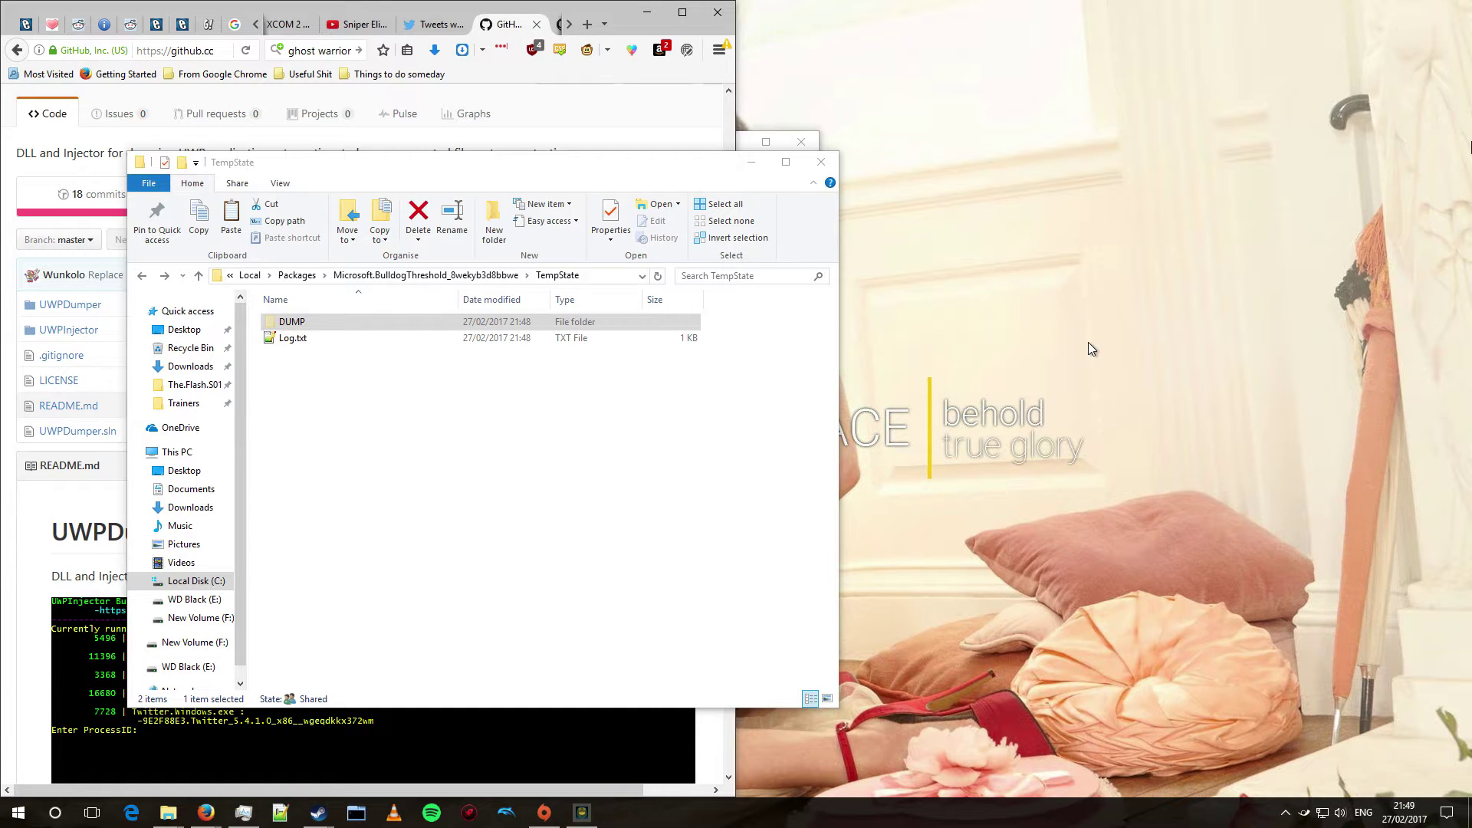
click(491, 323)
key(ctrl+v)
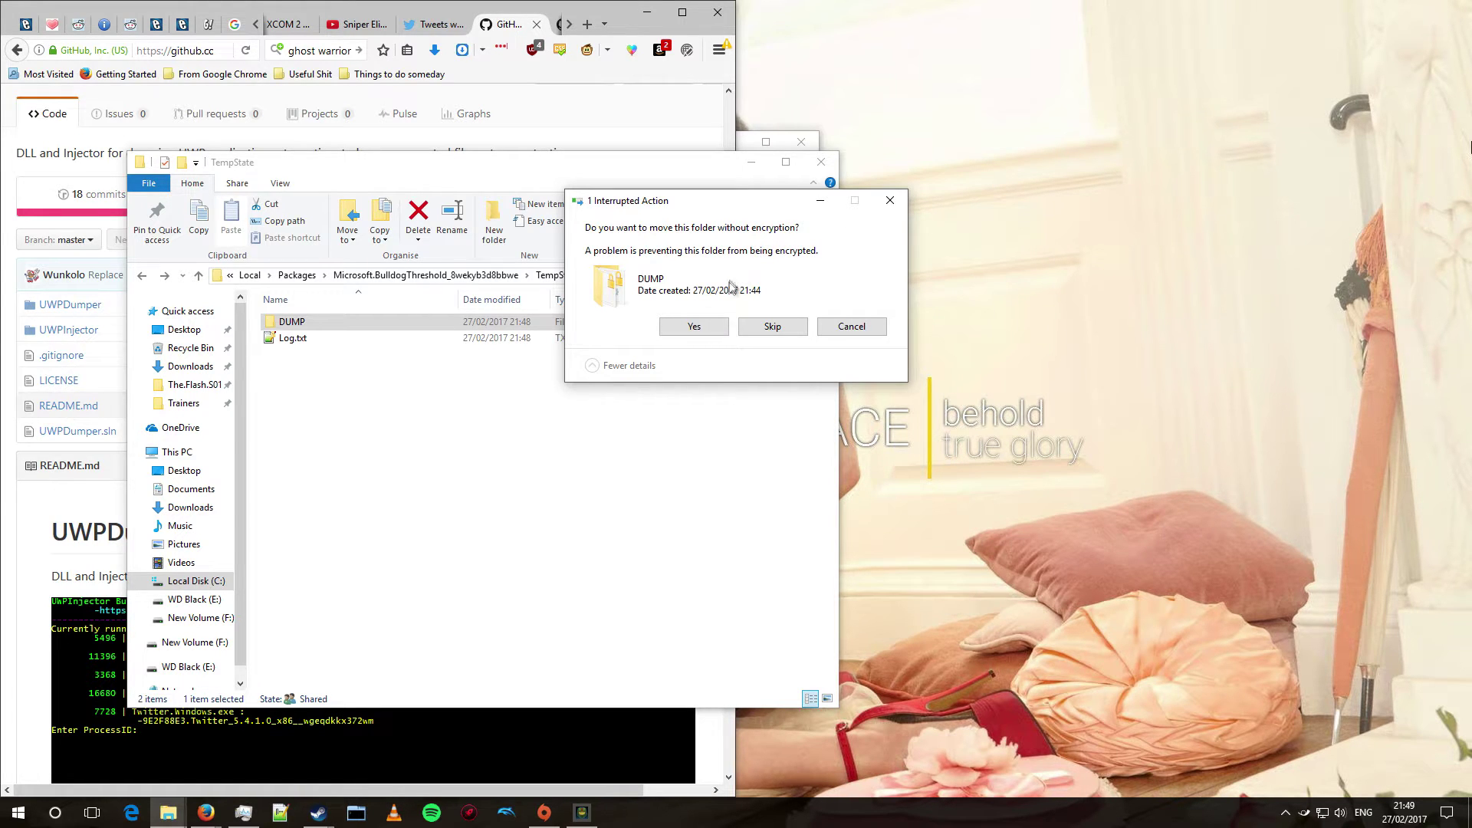
click(698, 327)
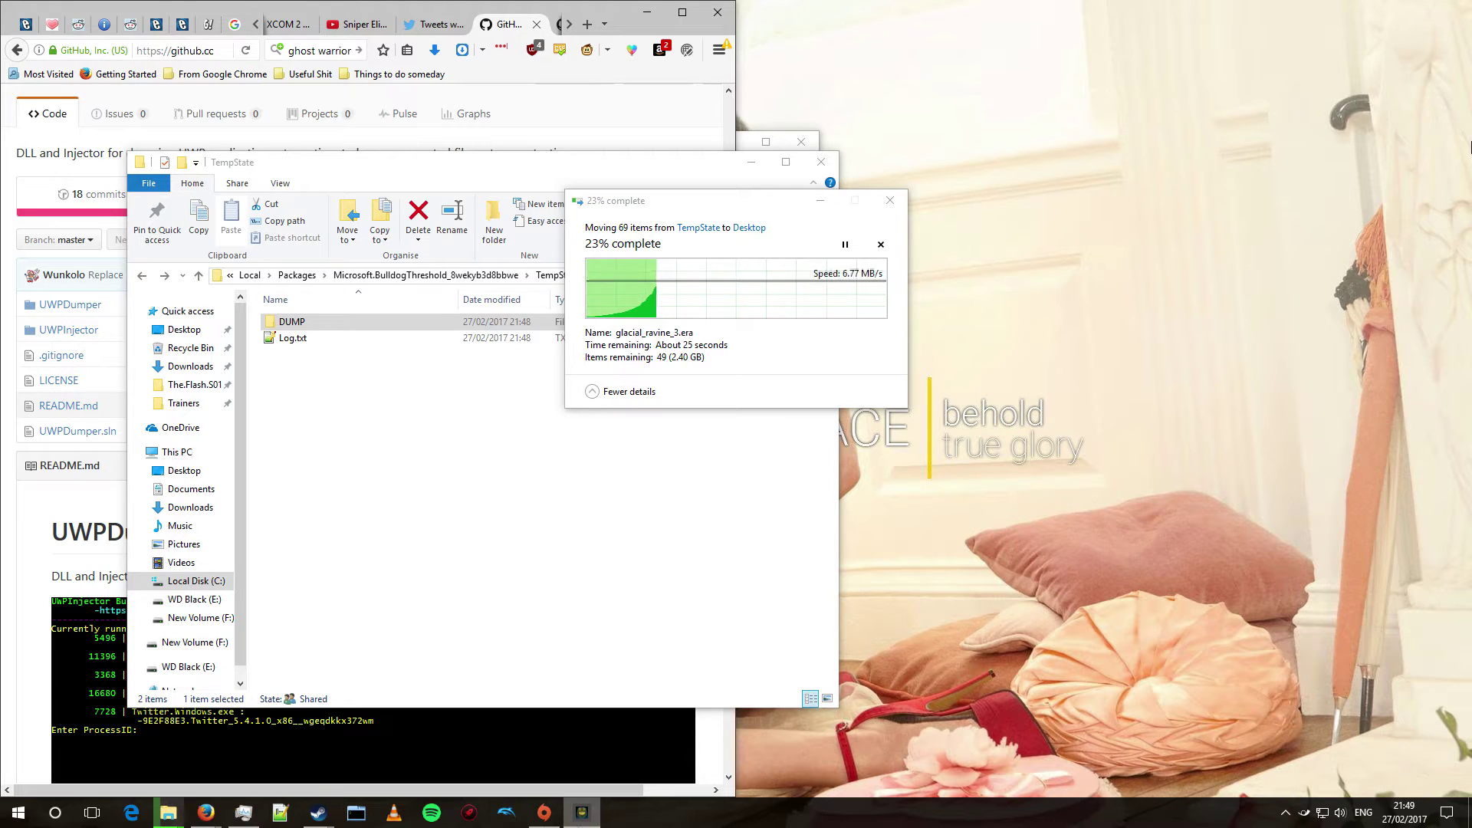
click(244, 813)
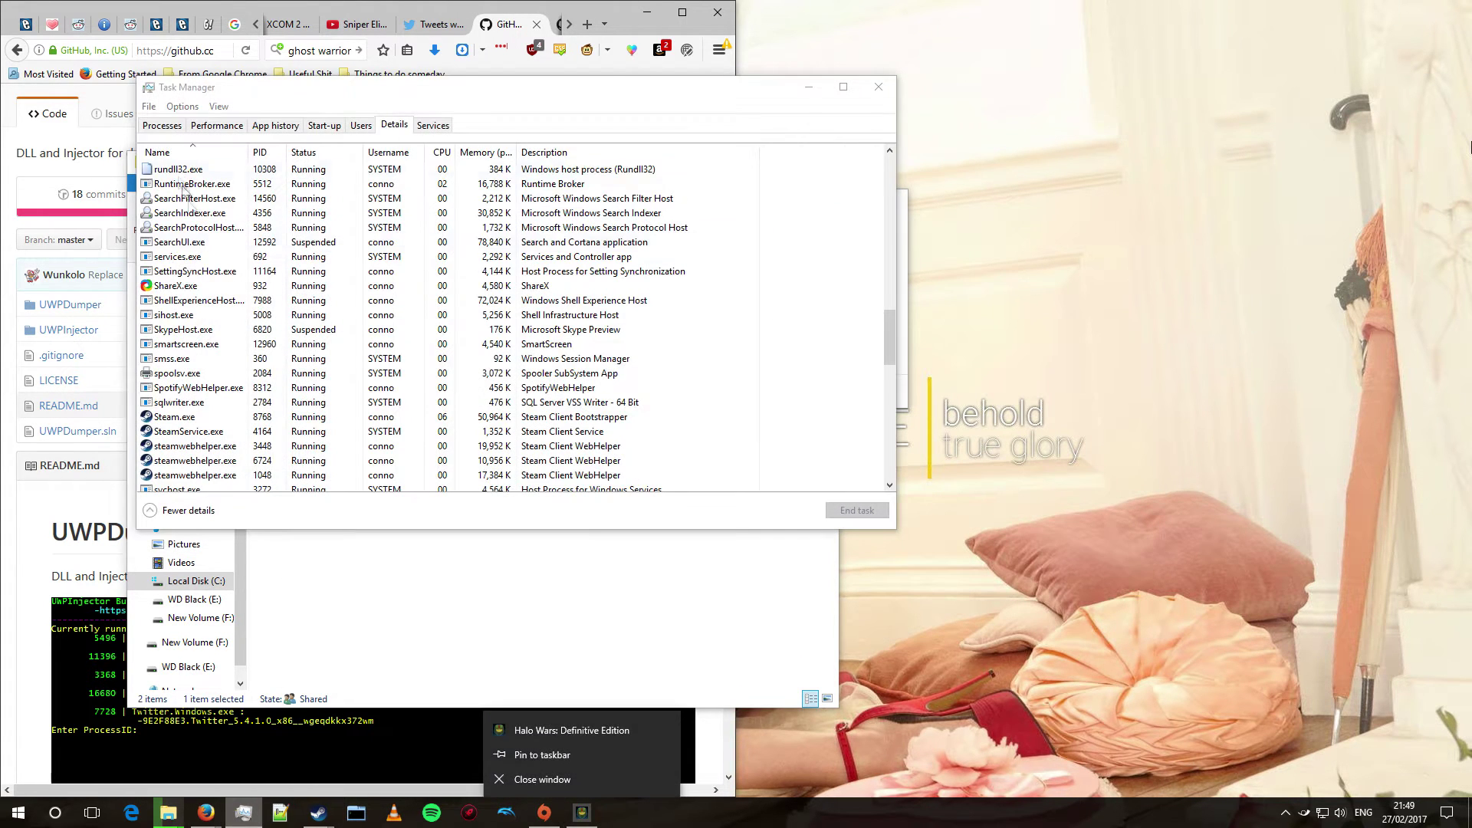
- End the Halo Wars: Definitive Edition task from the Processes list and minimise Task Manager
click(162, 125)
right_click(208, 223)
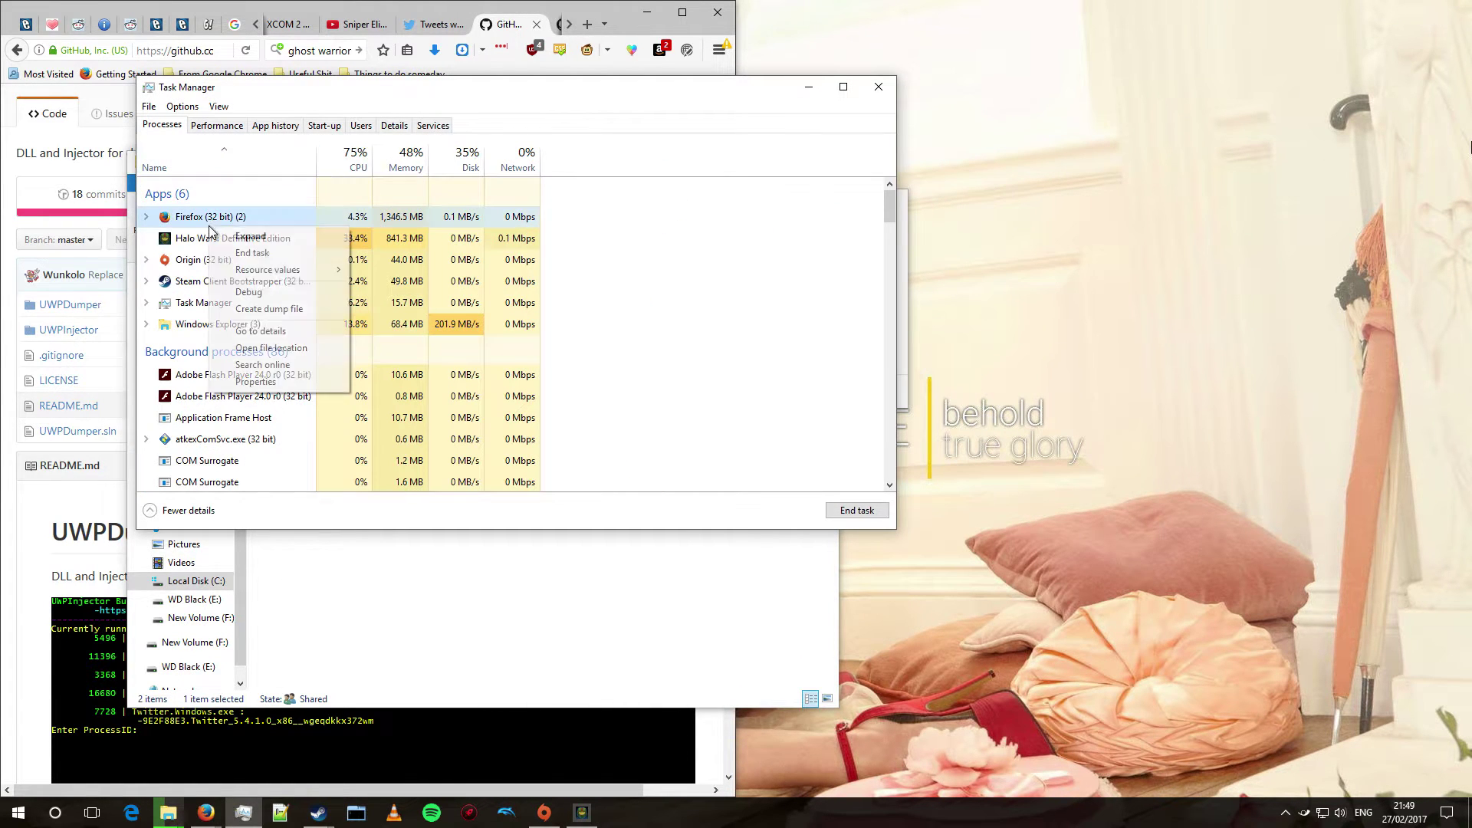
click(252, 253)
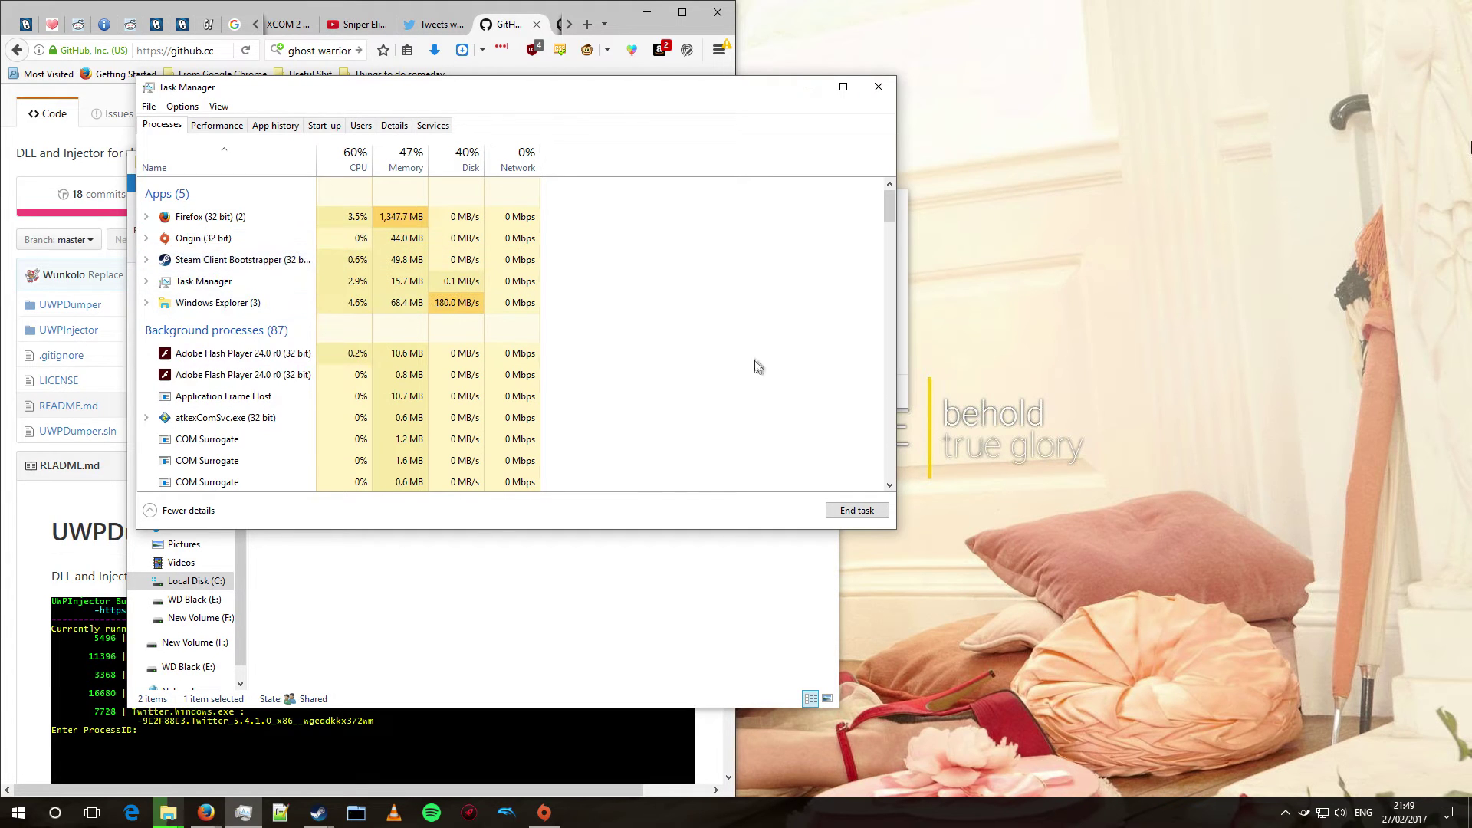
click(815, 92)
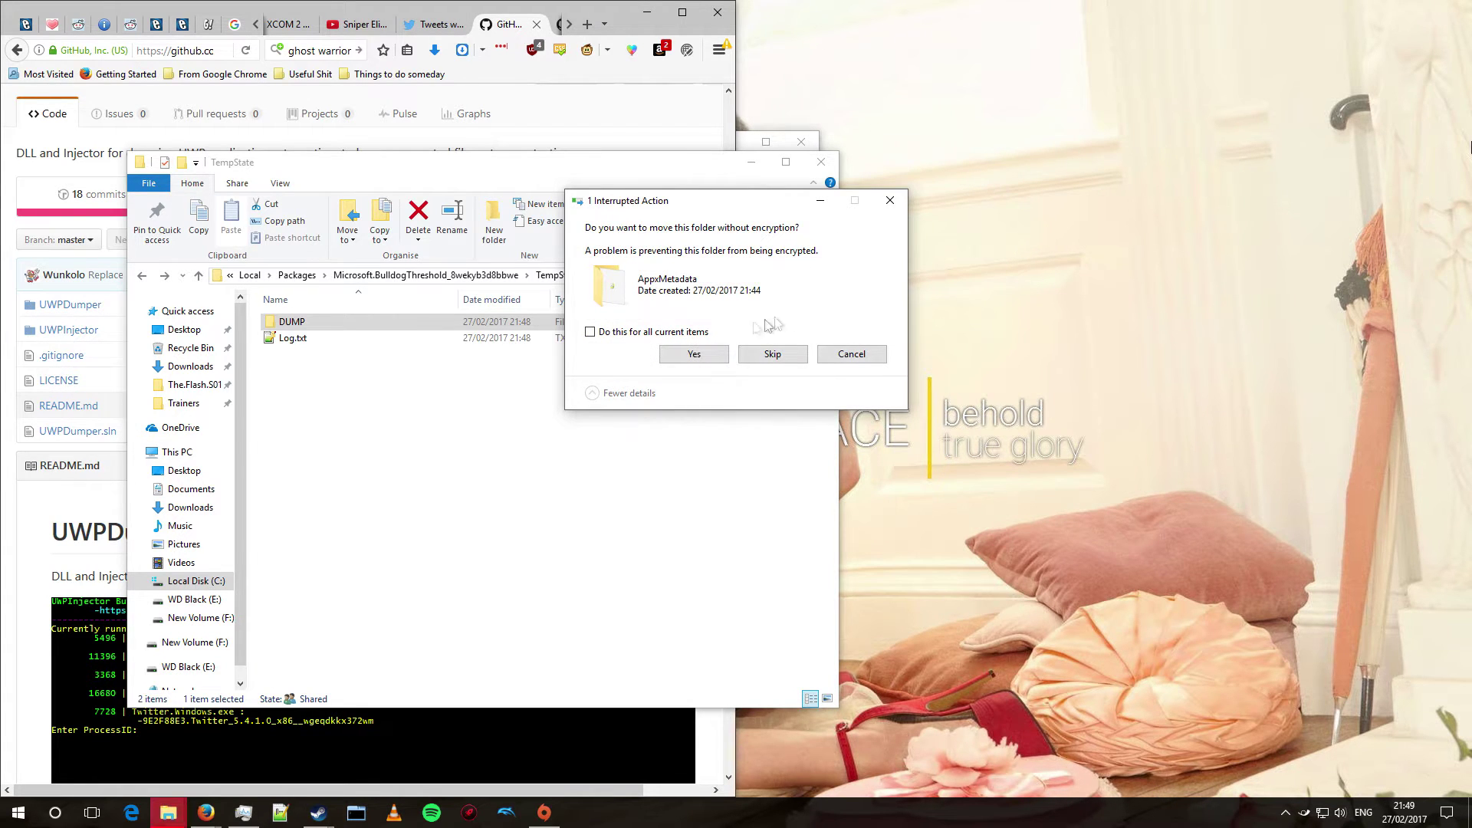
- Move all remaining items without encryption, then minimise the Firefox, UWPDumper and TempState windows
click(695, 354)
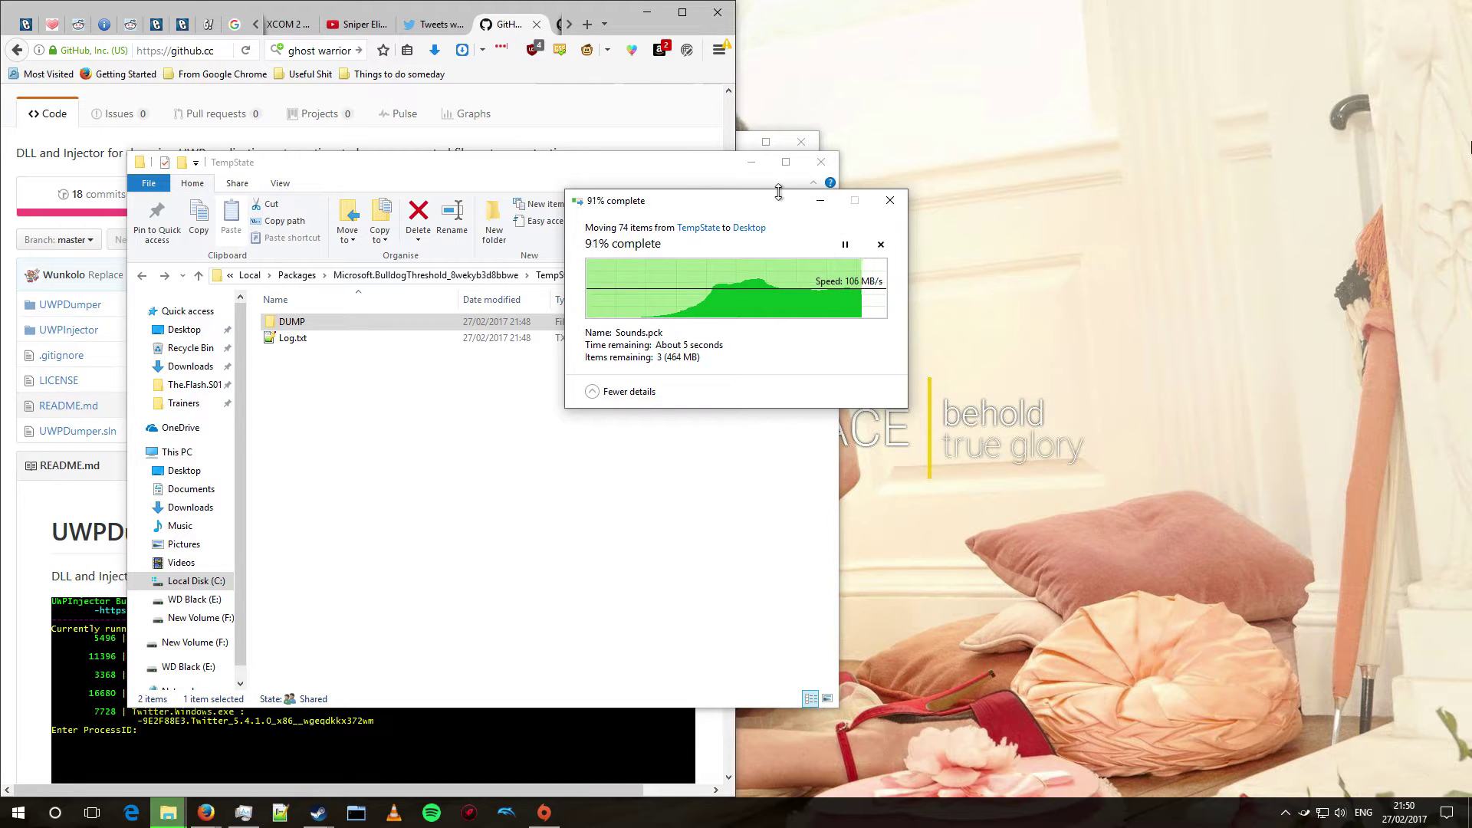
click(641, 13)
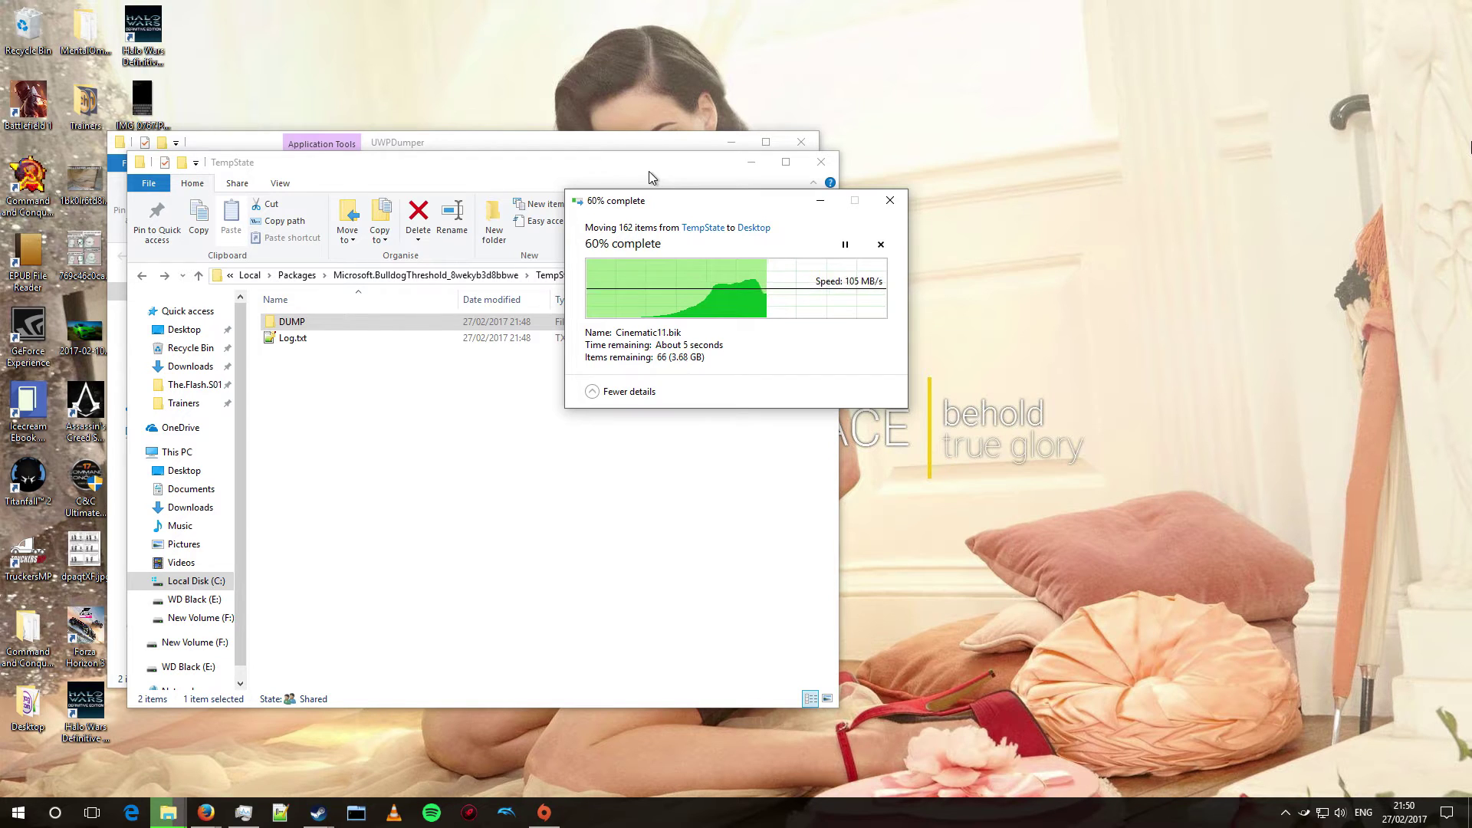
click(744, 143)
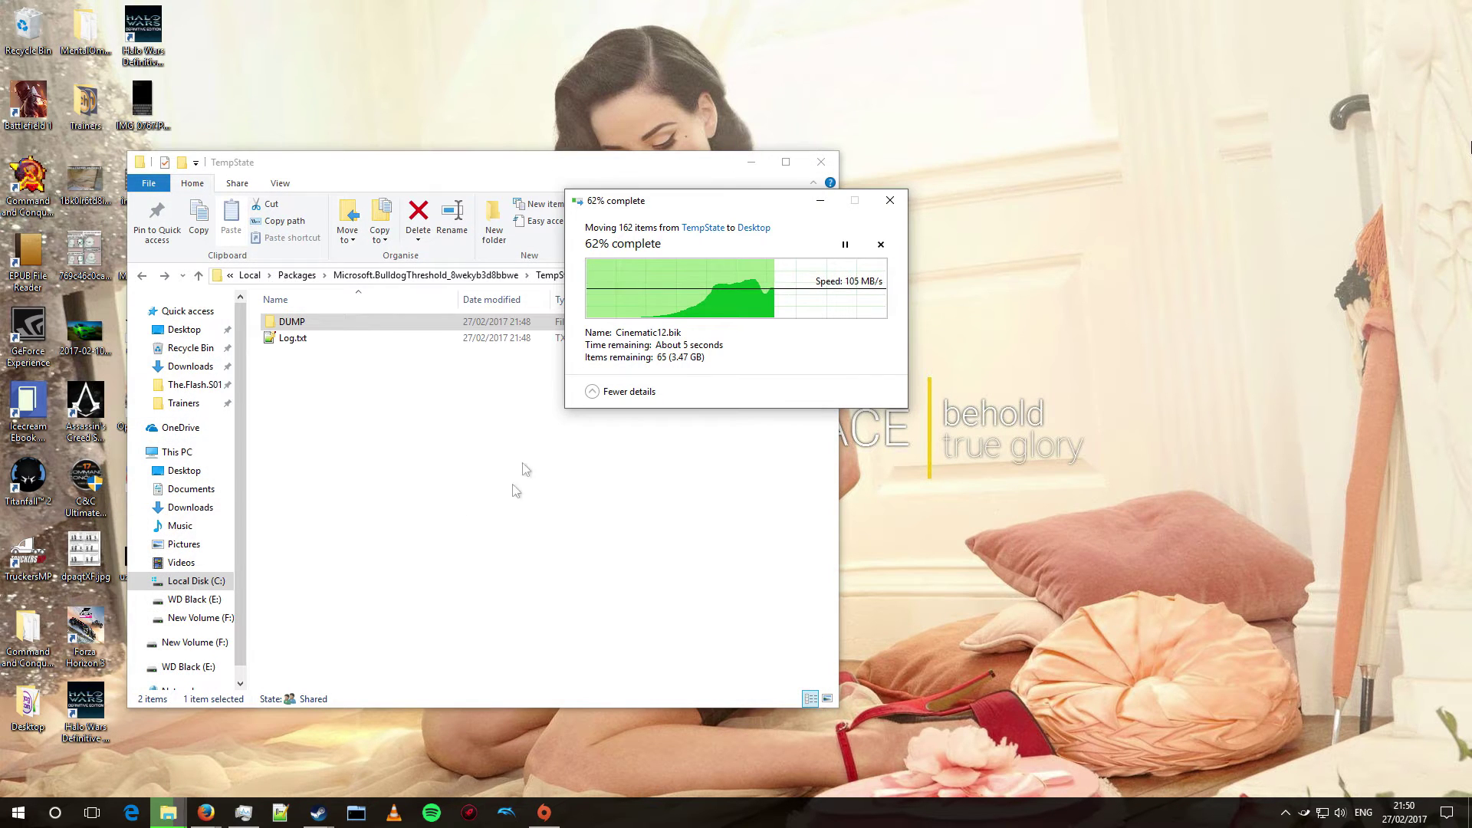
right_click(181, 817)
click(371, 575)
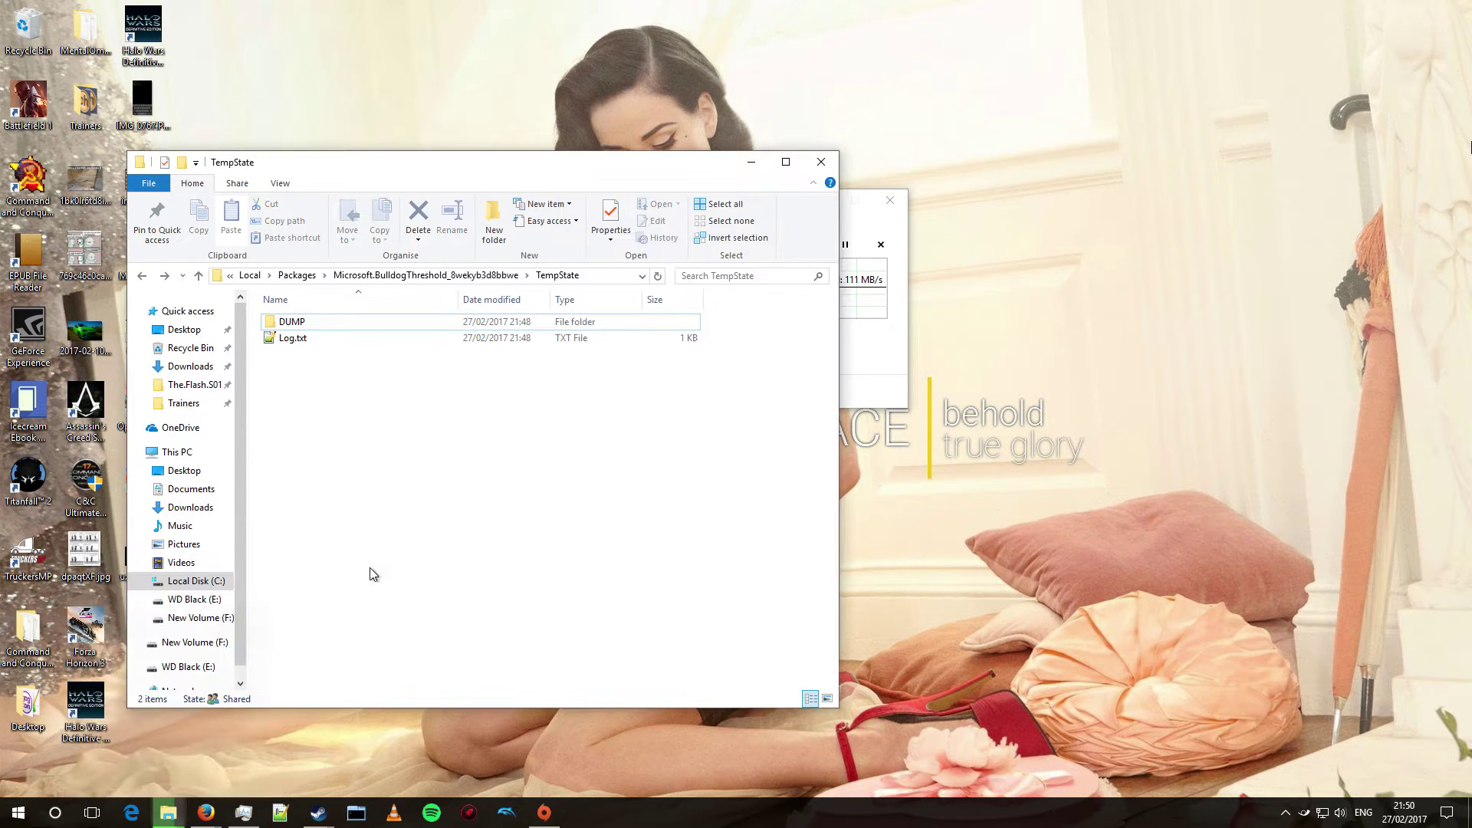
click(854, 309)
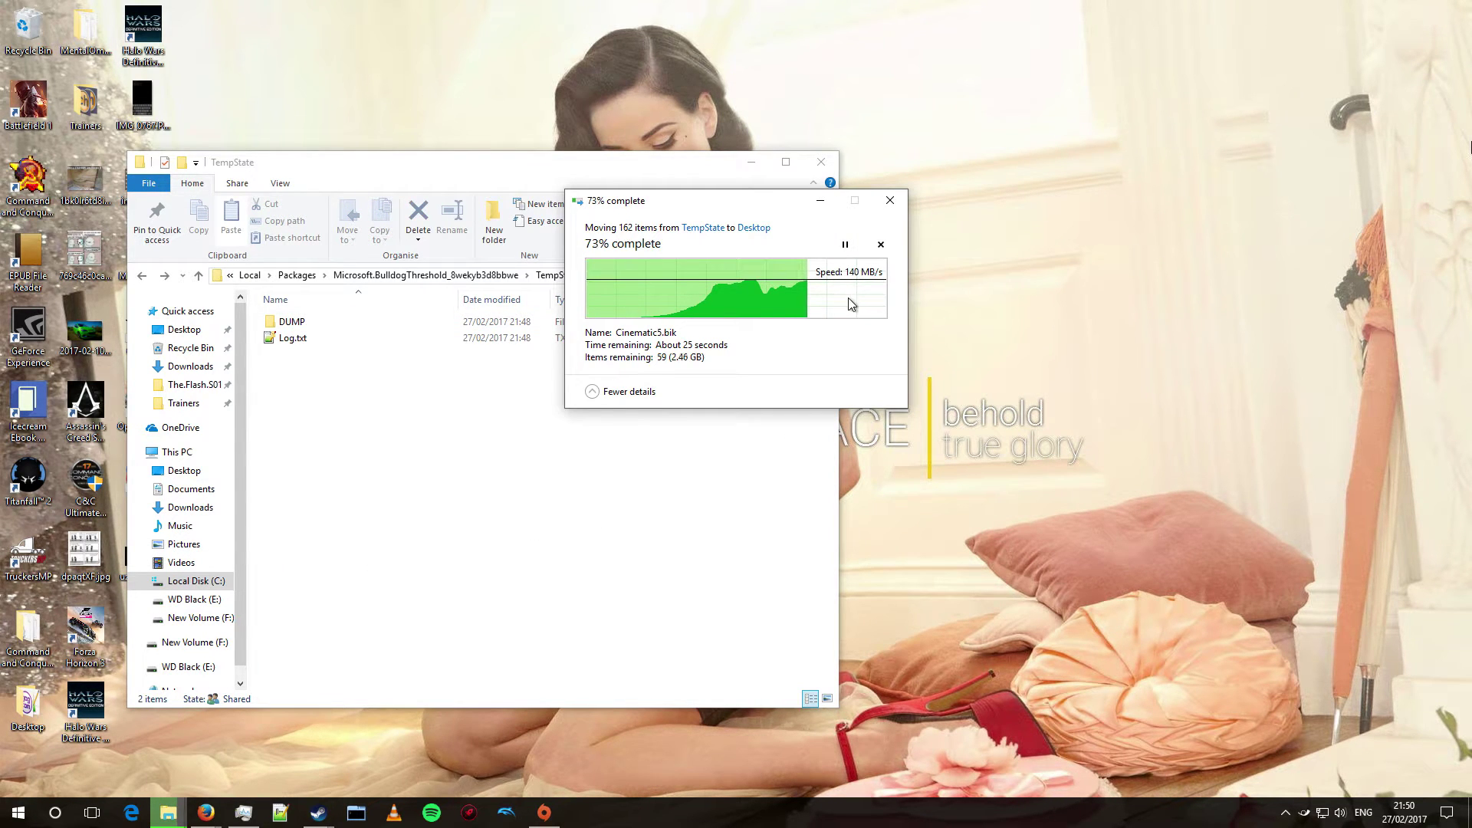
click(759, 168)
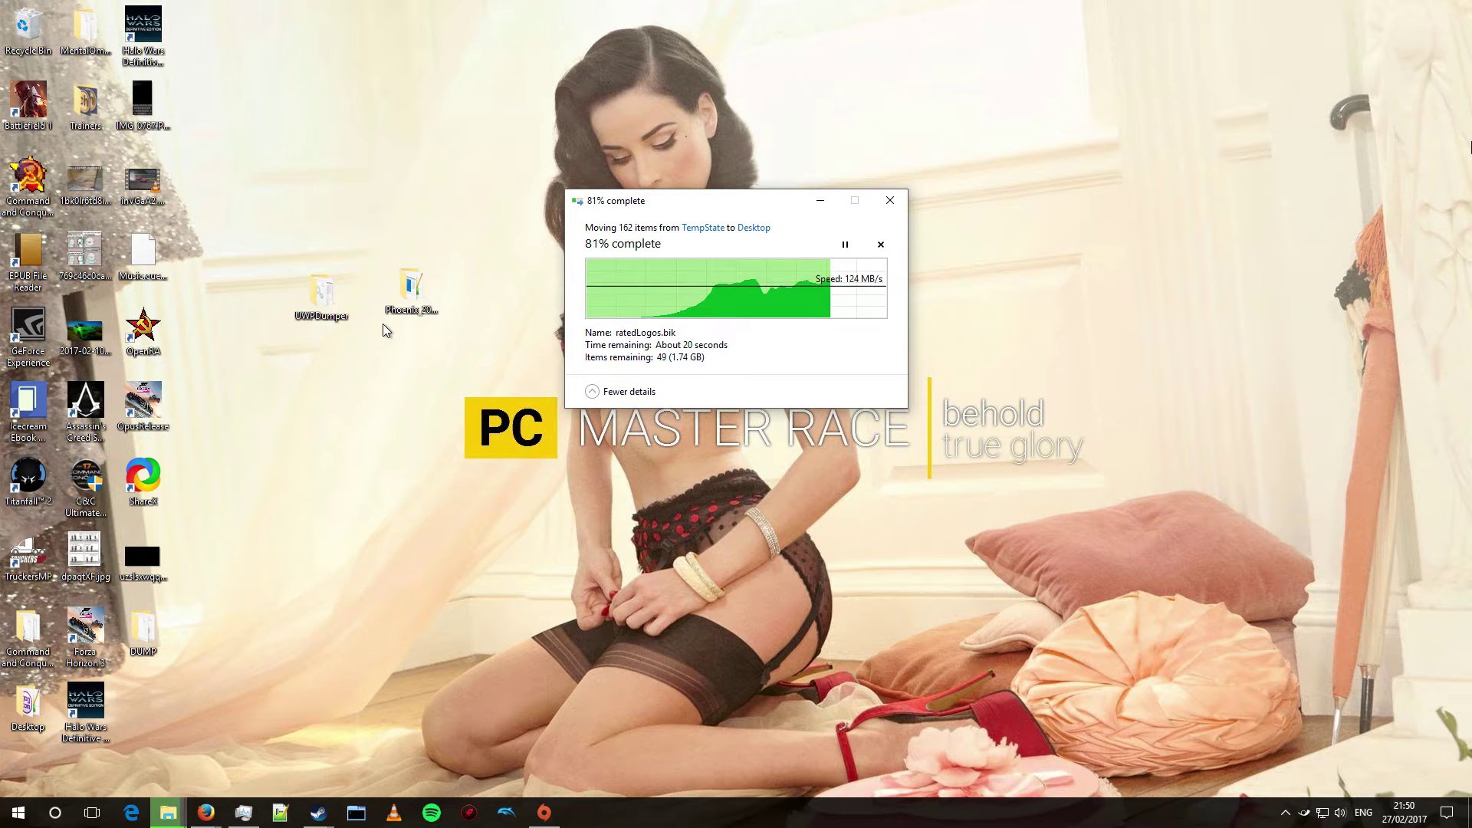
- Launch Windows Settings from the Start menu and move the copy progress window to the right
click(18, 812)
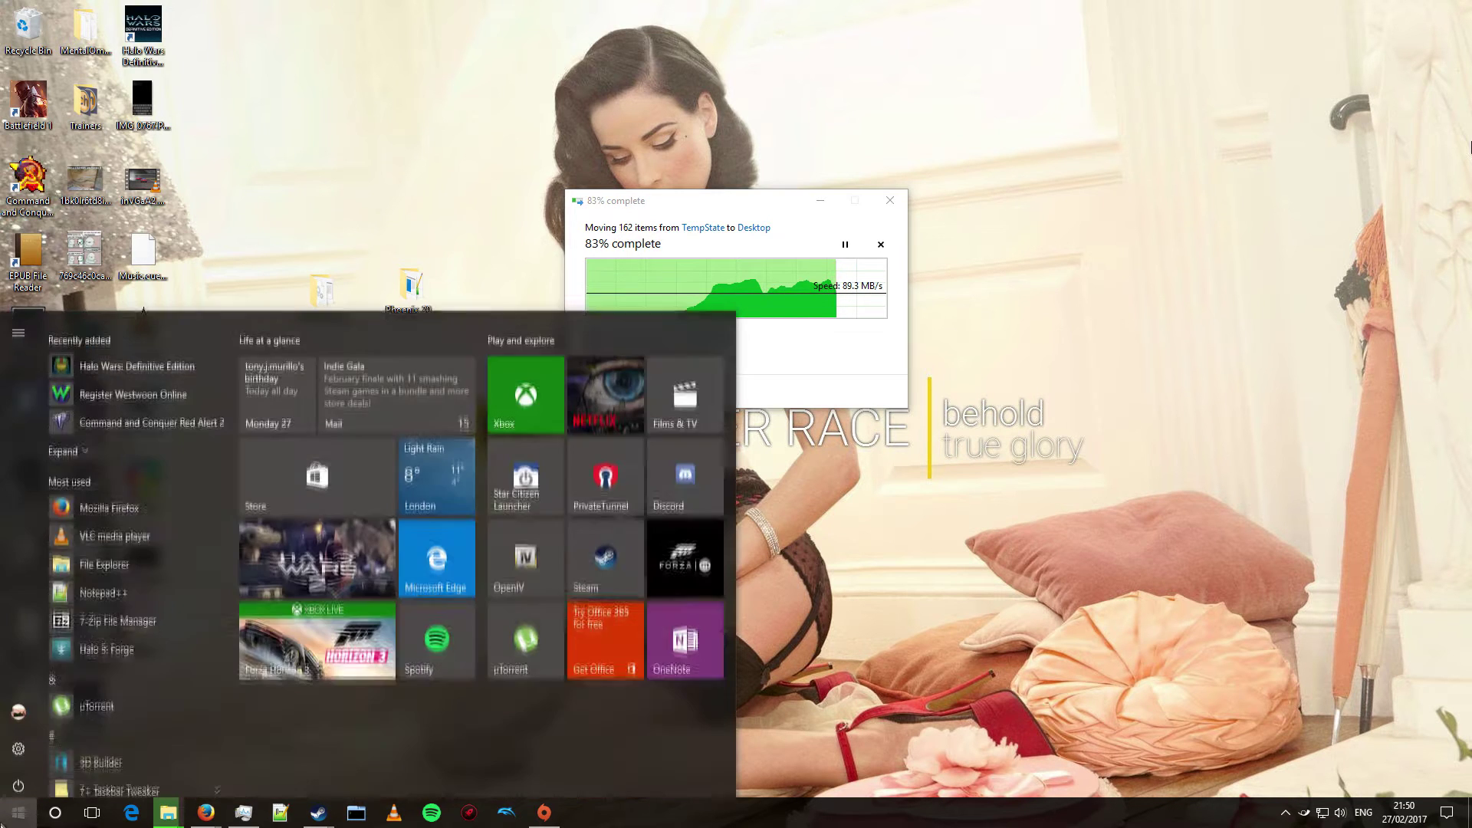
click(18, 743)
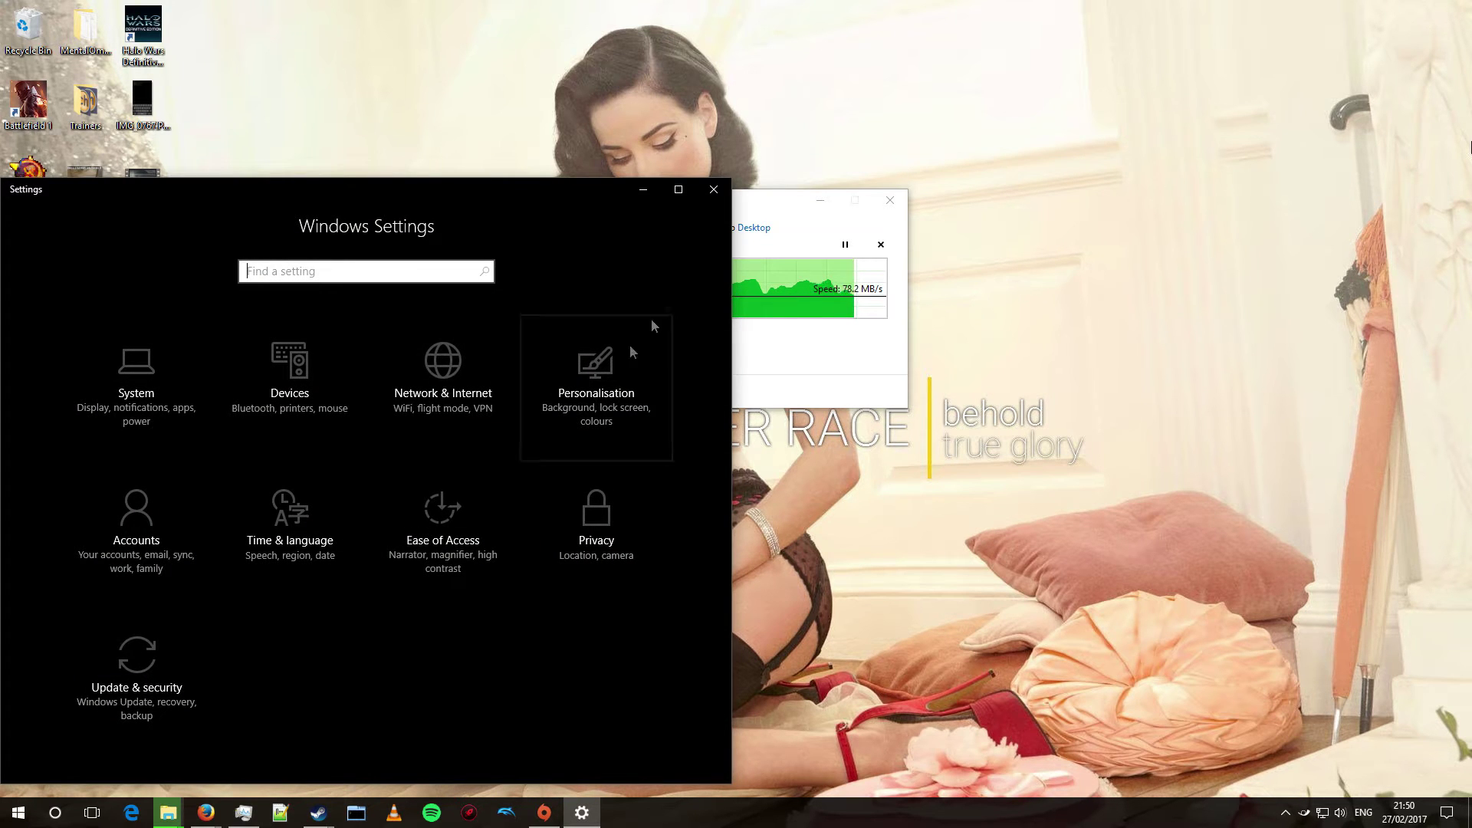
drag(759, 204, 980, 191)
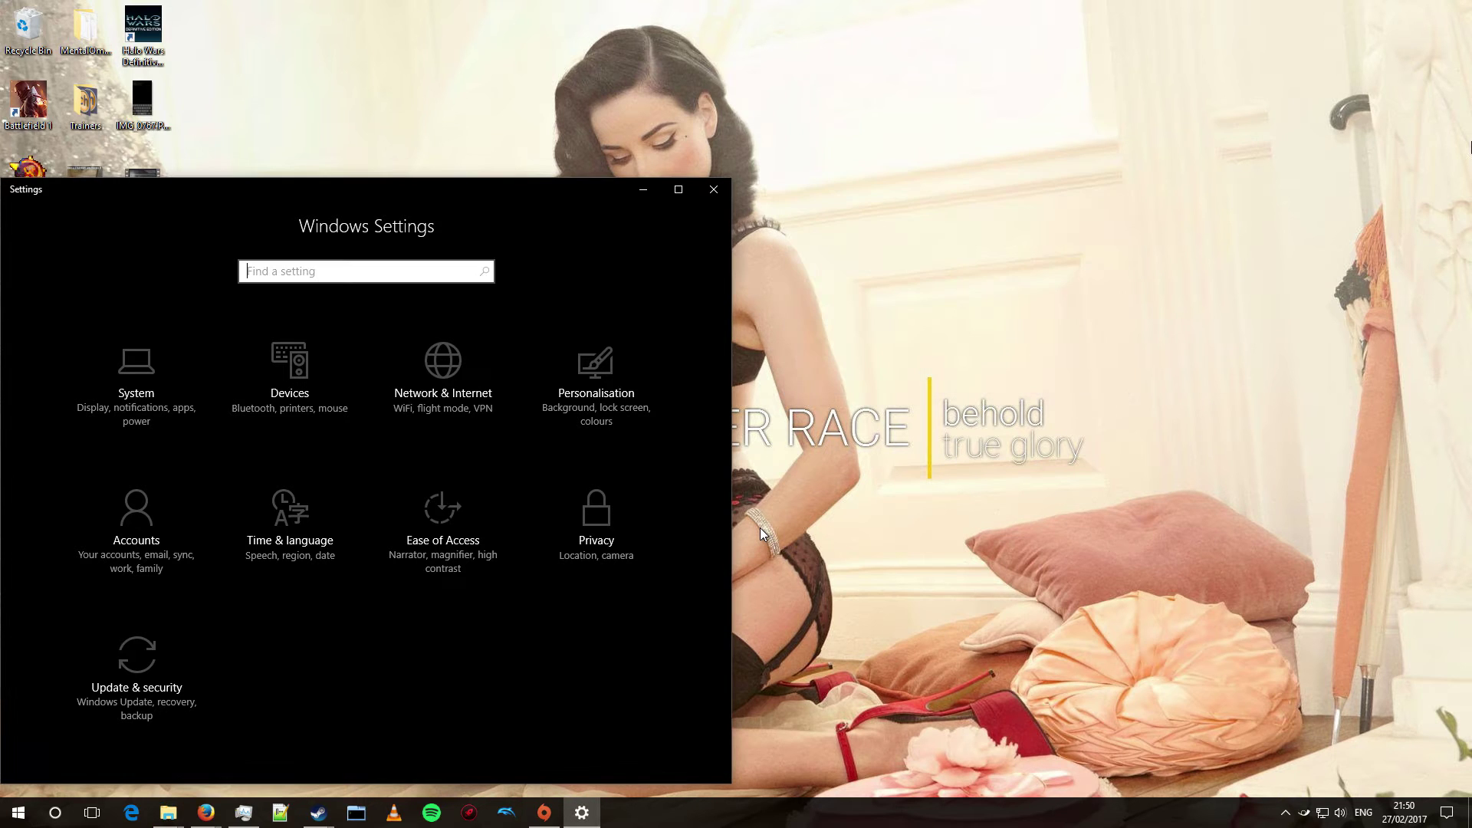
- Place the DUMP folder beside the other desktop folders and park Settings at the upper right
drag(521, 196, 921, 692)
drag(142, 630, 493, 285)
drag(604, 684, 781, 87)
- Uninstall Halo Wars: Definitive Edition via System > Apps & features, confirming and dismissing the location-unavailable error
click(719, 296)
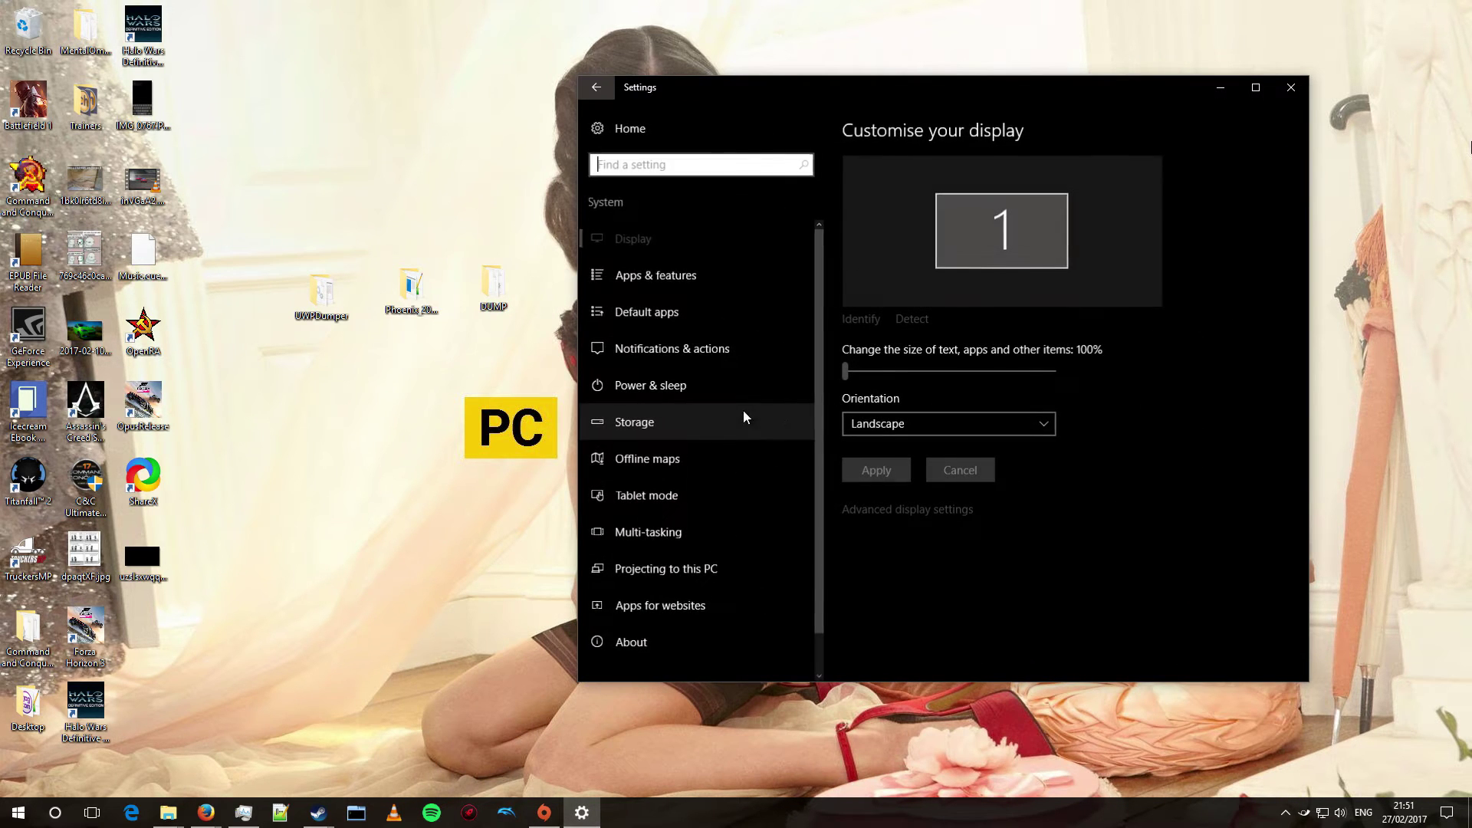
click(660, 276)
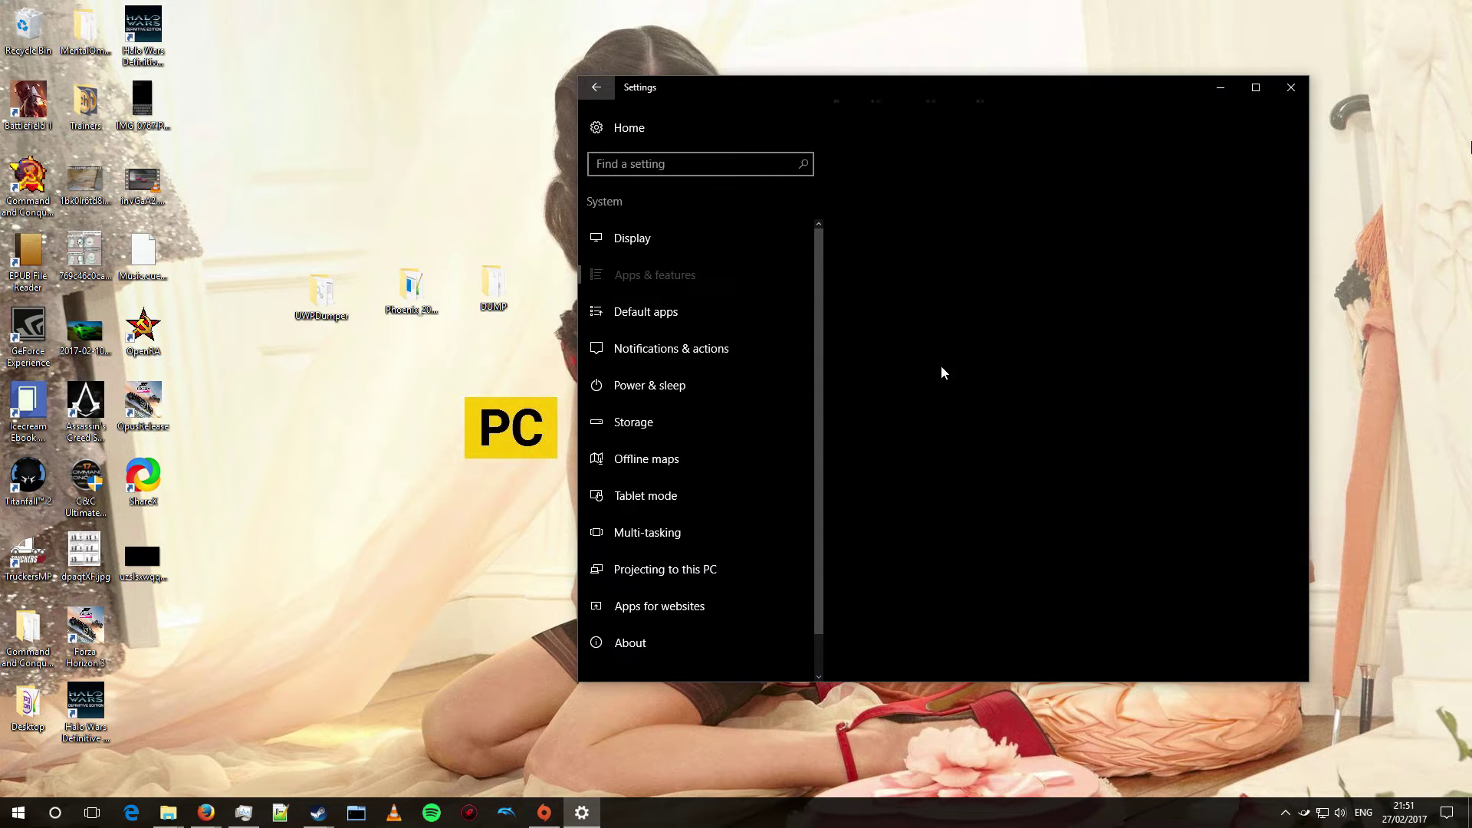
scroll(940, 357, down, 15)
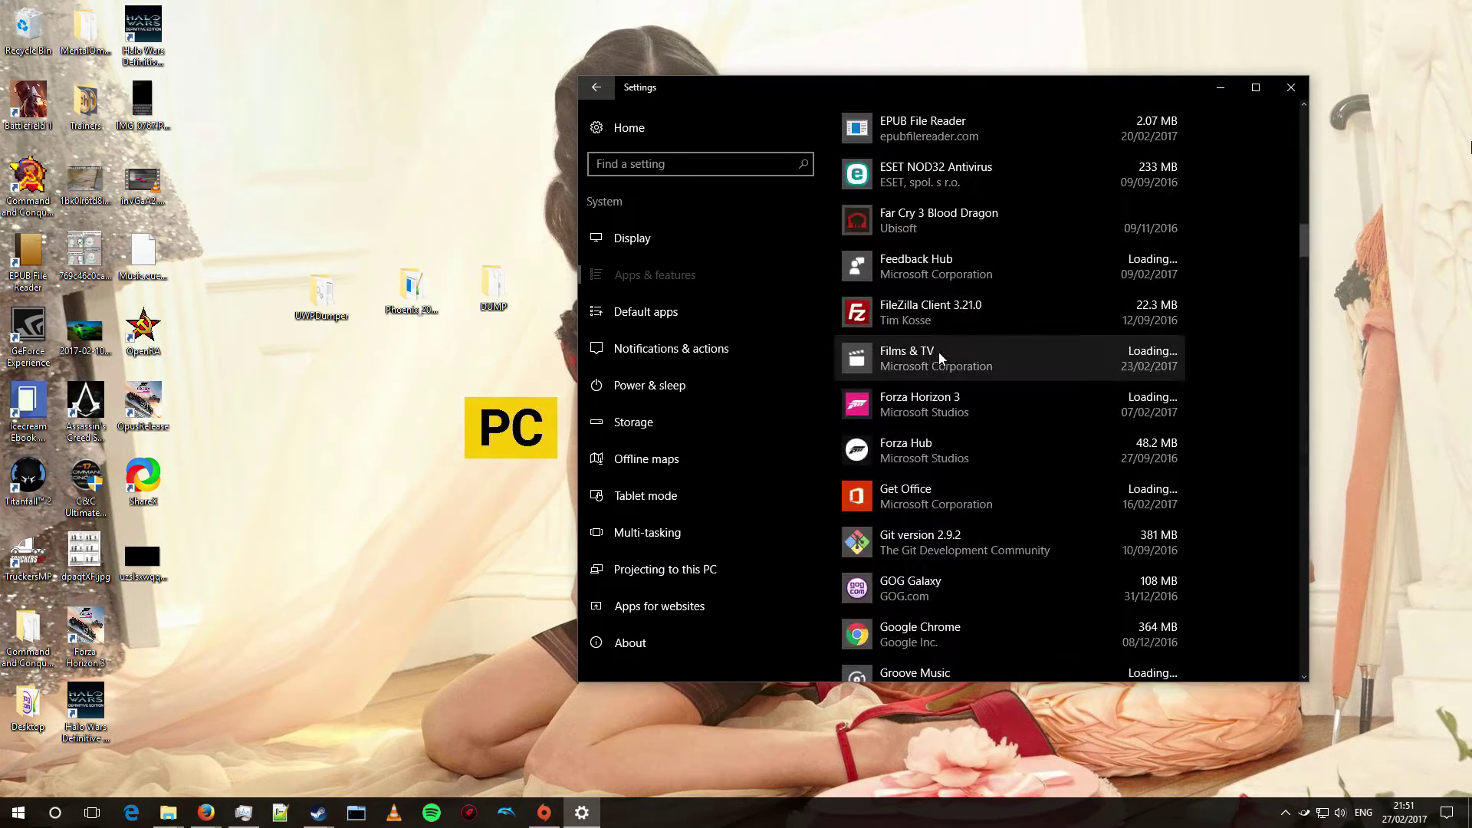
scroll(938, 352, down, 10)
click(938, 352)
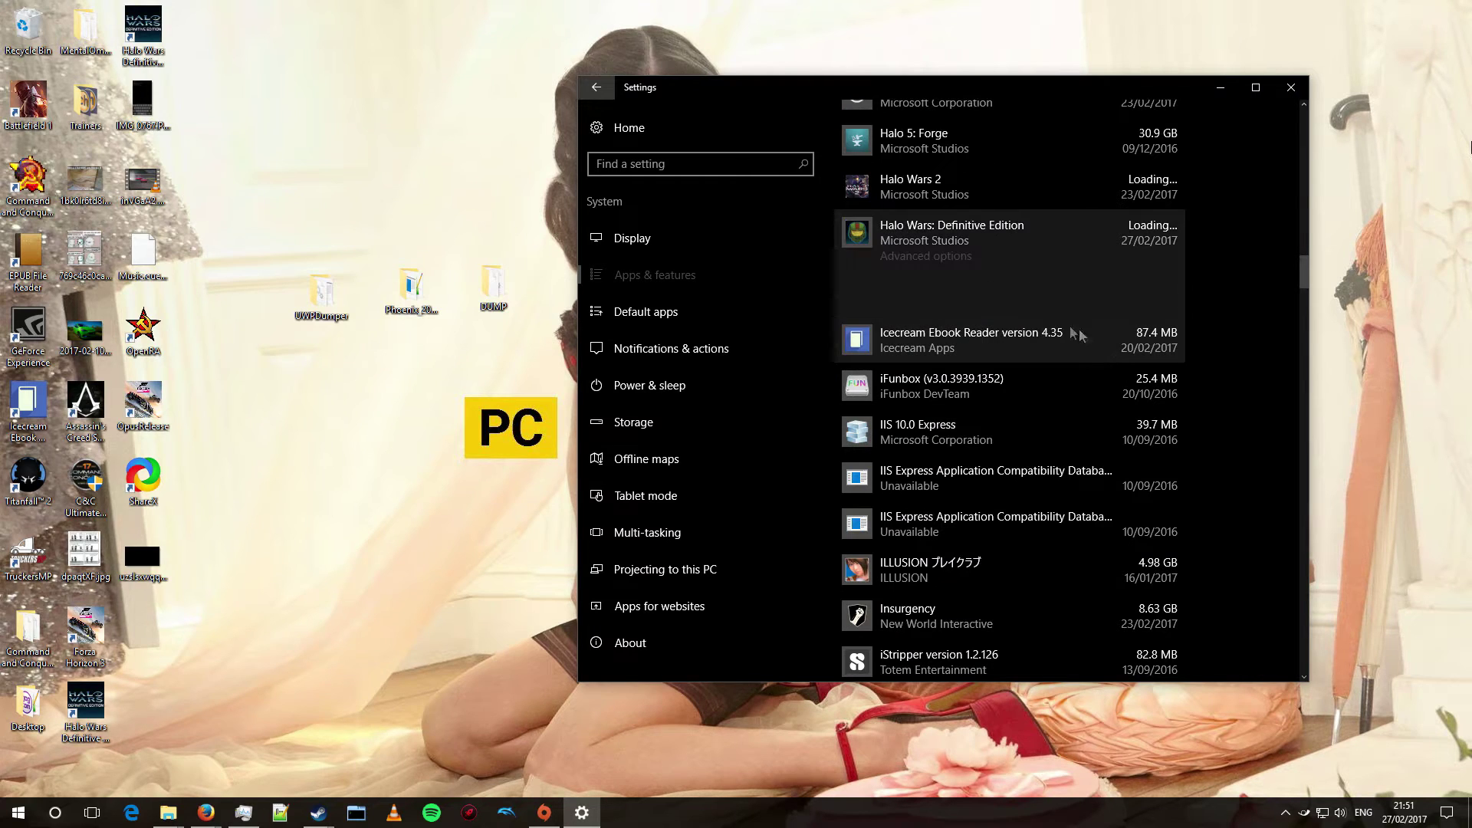
click(1142, 297)
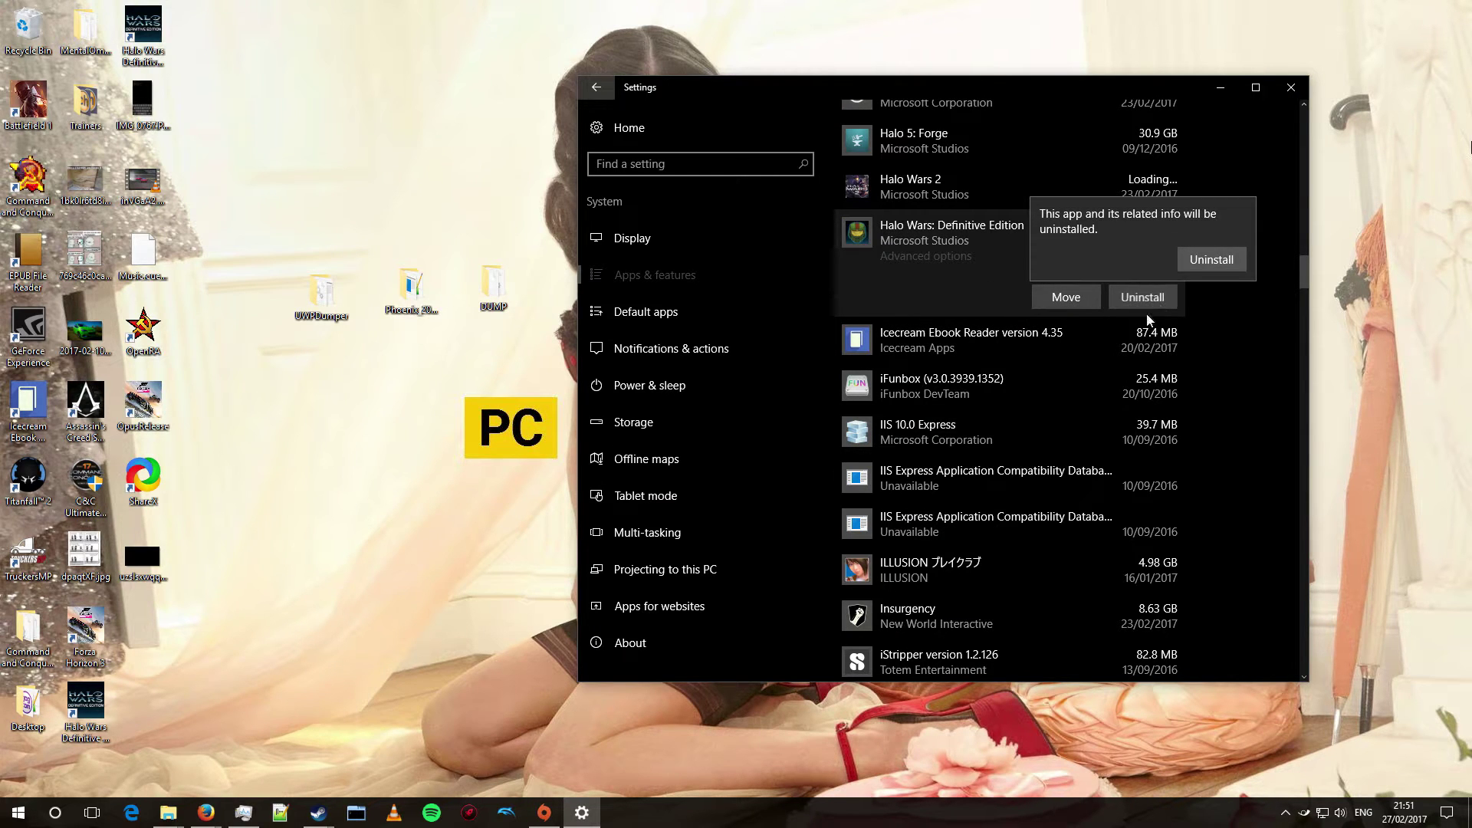
click(1202, 265)
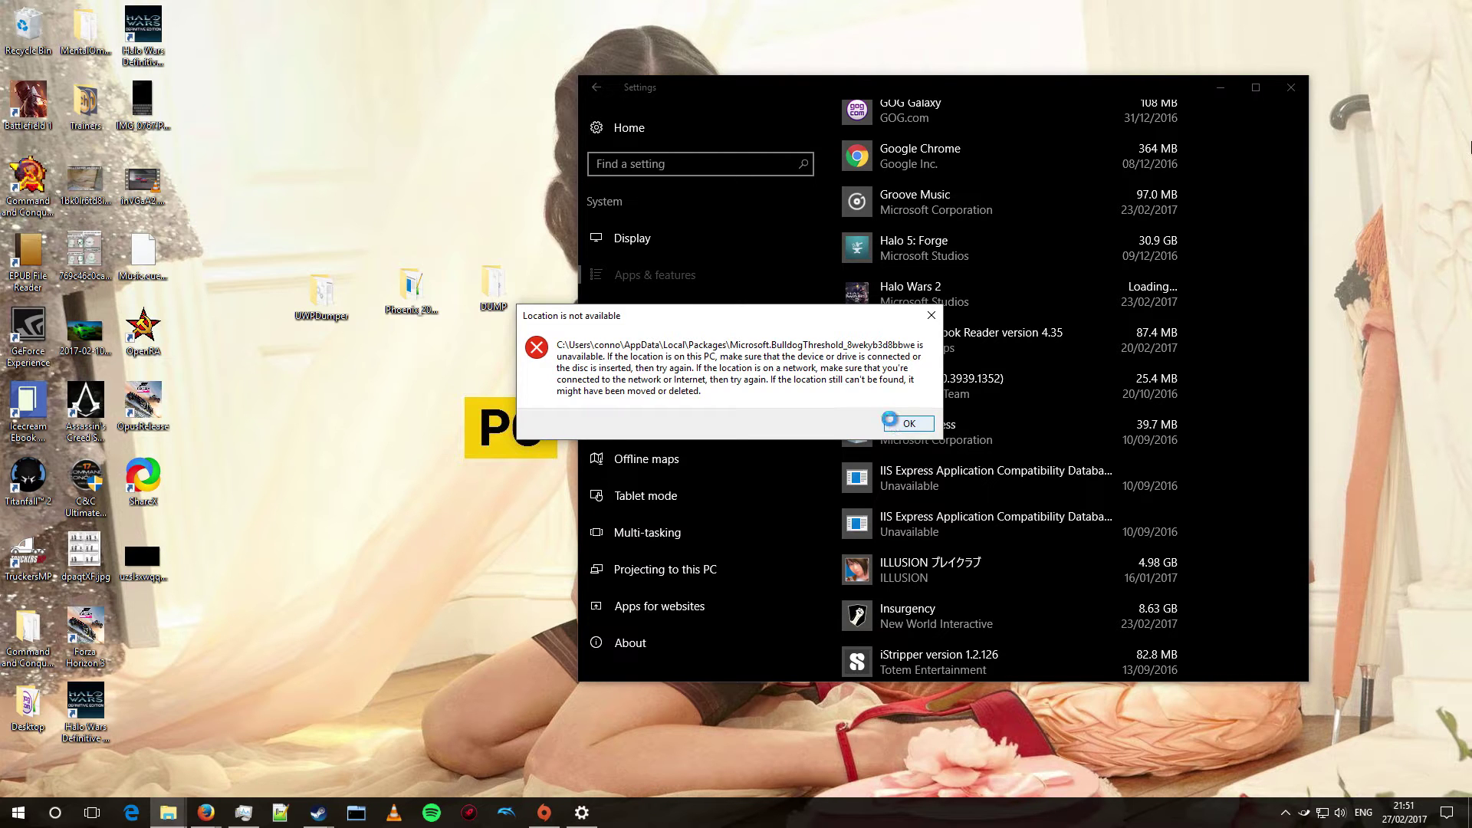
click(894, 426)
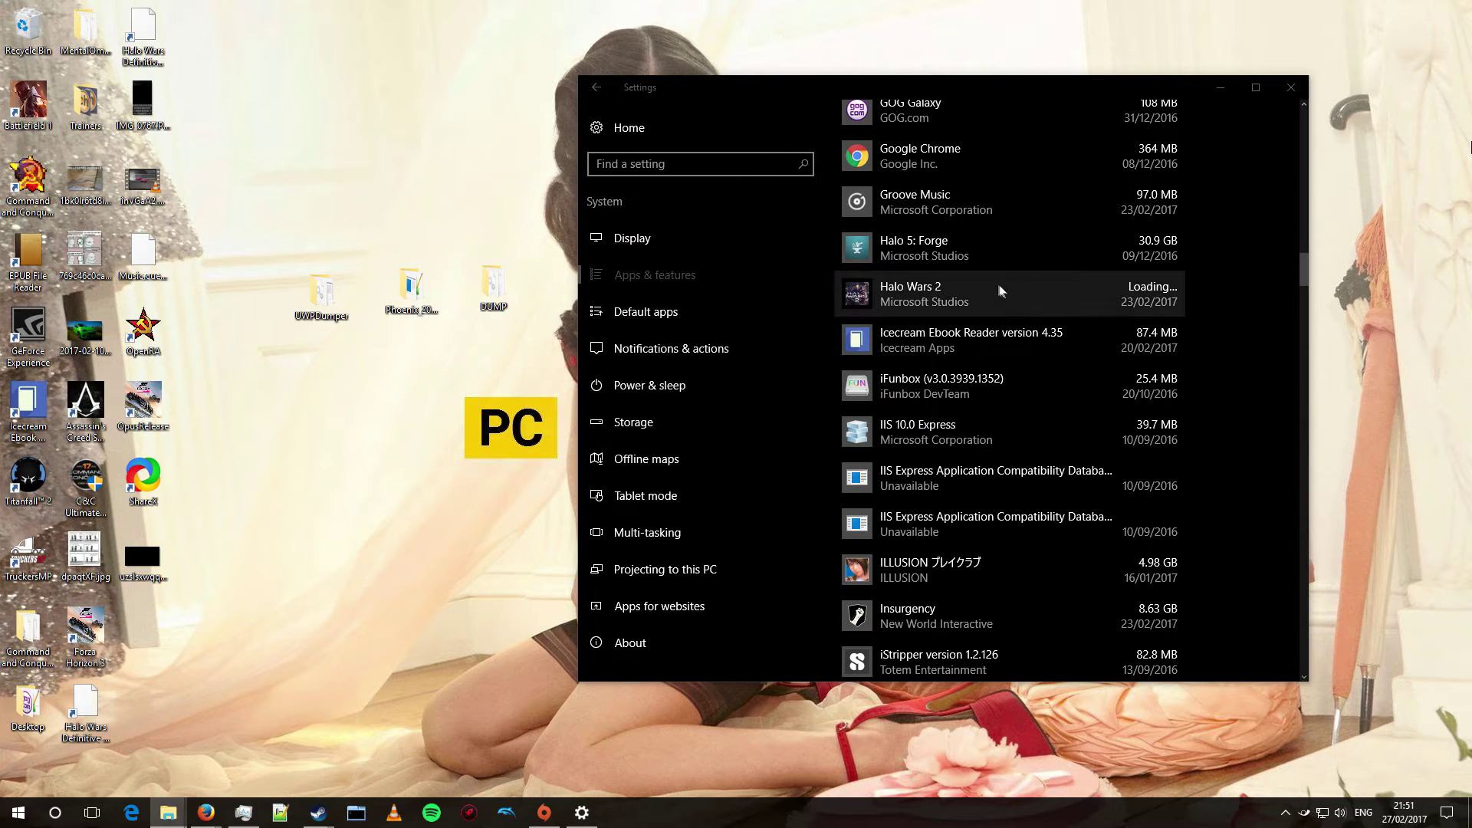